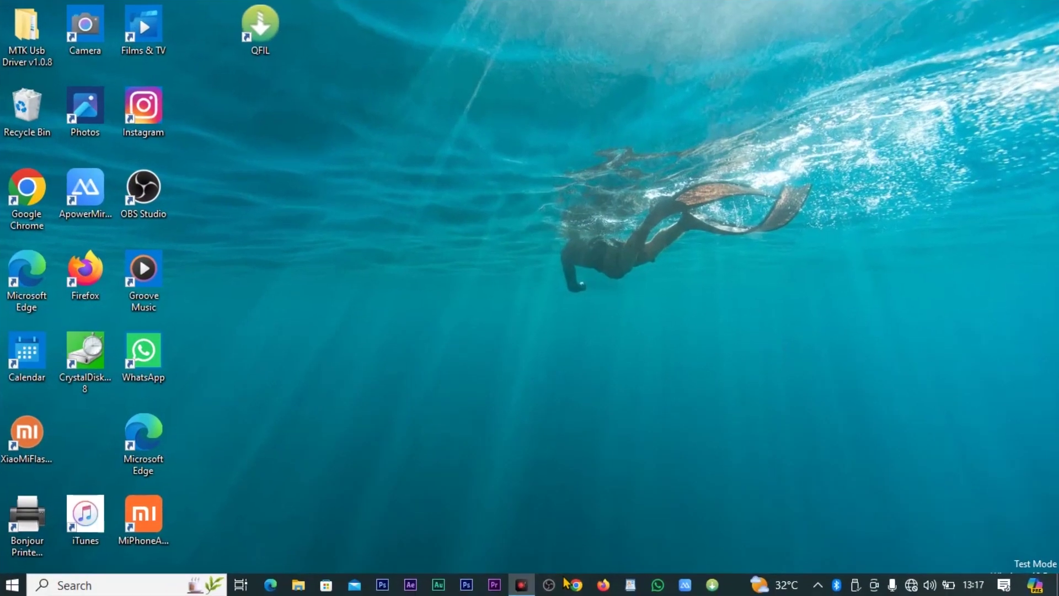
Step: Open Task Manager, resize its window to clear the desktop icons, and look through the background processes
right_click(565, 582)
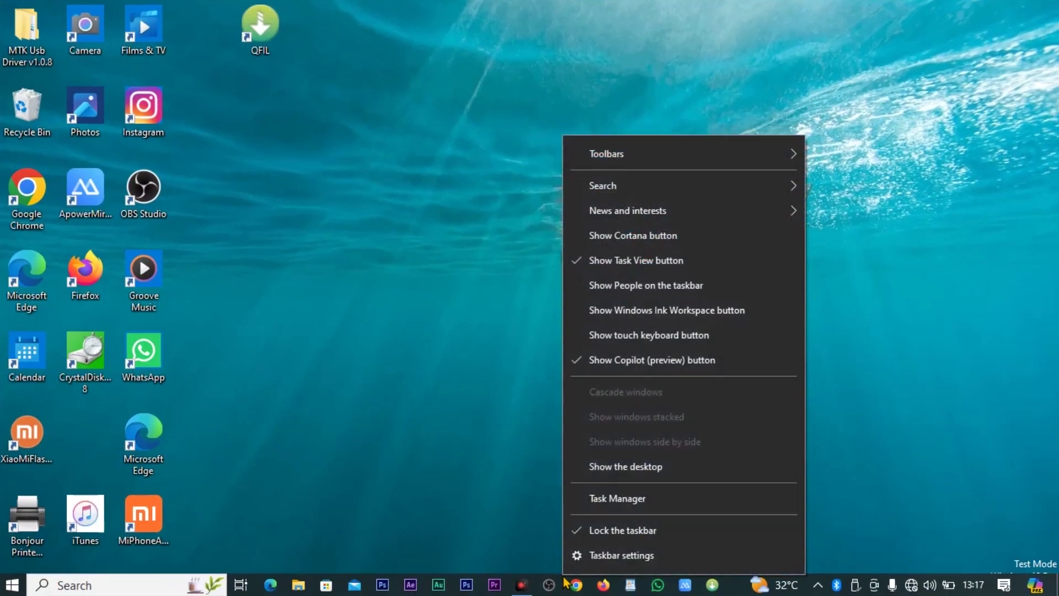
left_click(609, 499)
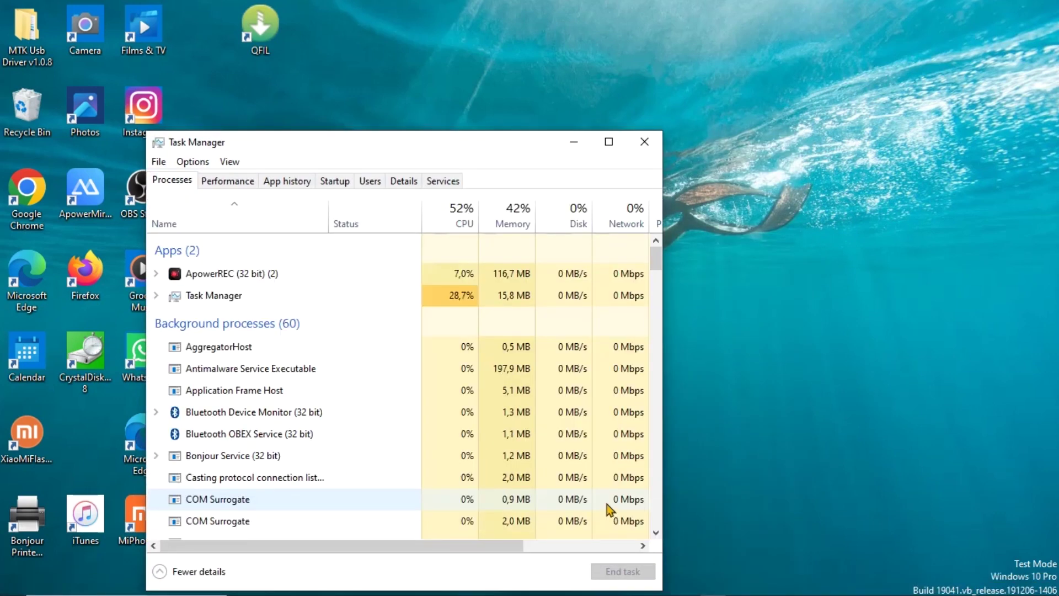
left_click(609, 142)
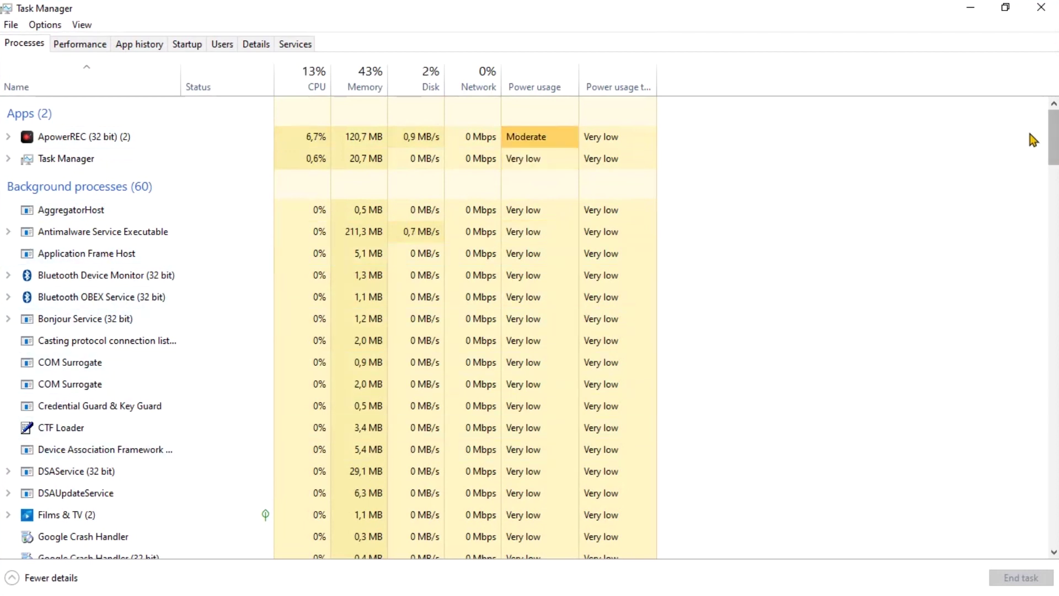
left_click(1005, 7)
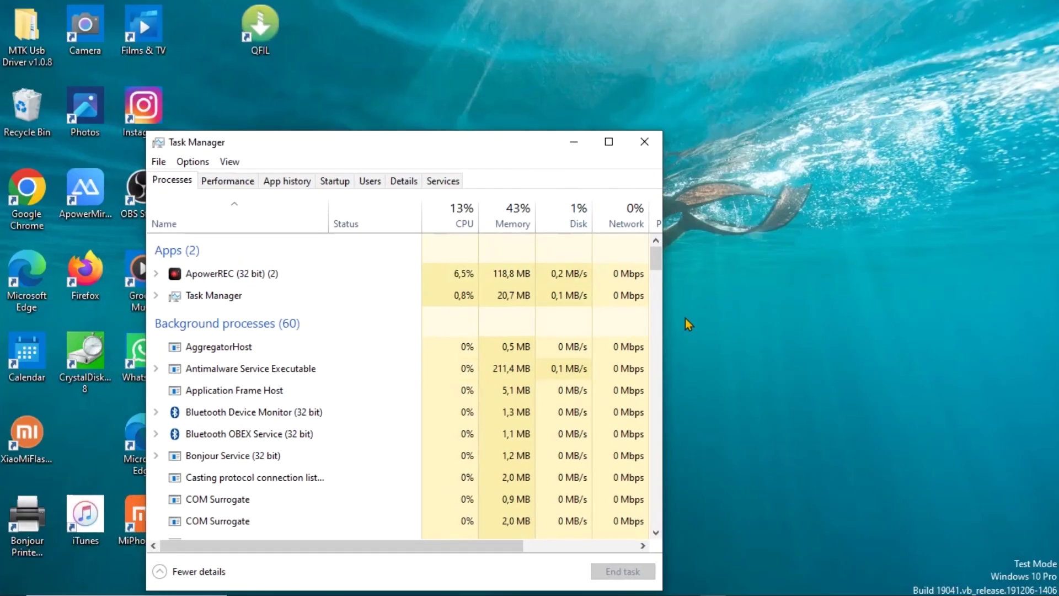
left_click_drag(663, 310, 870, 310)
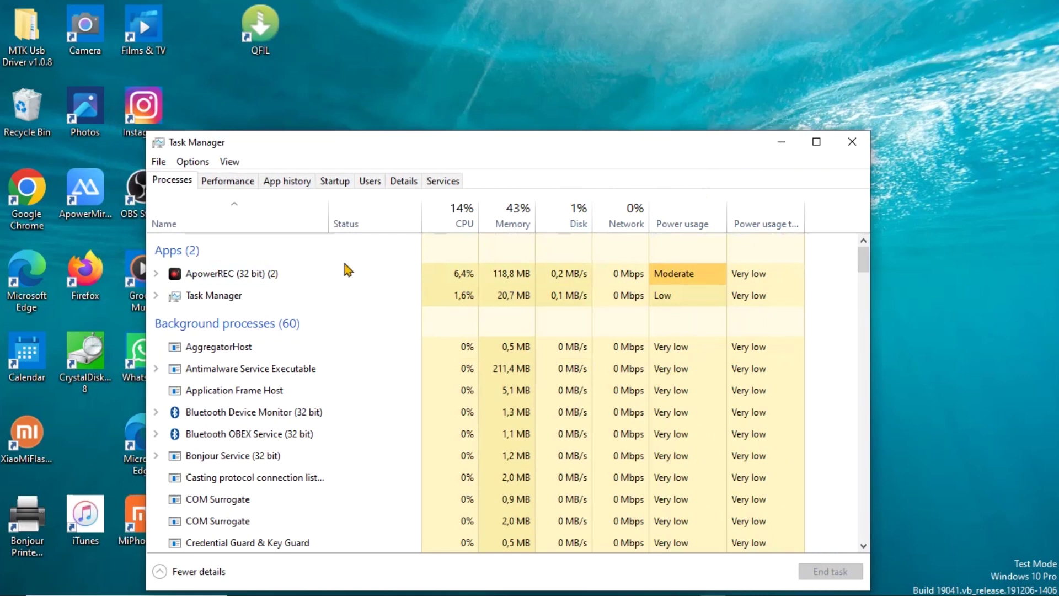
left_click_drag(146, 307, 378, 310)
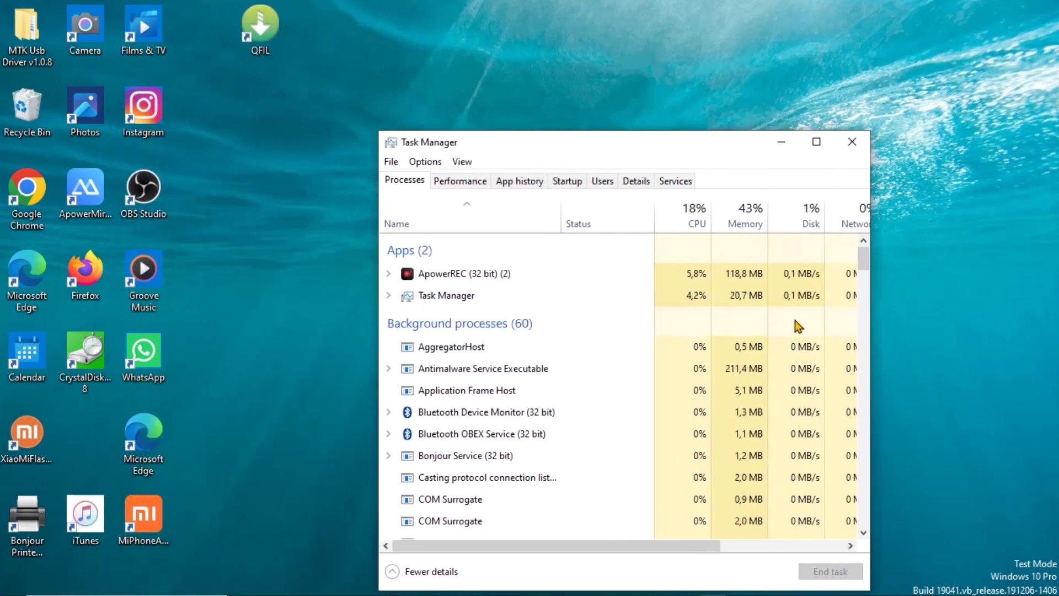
left_click_drag(865, 260, 865, 306)
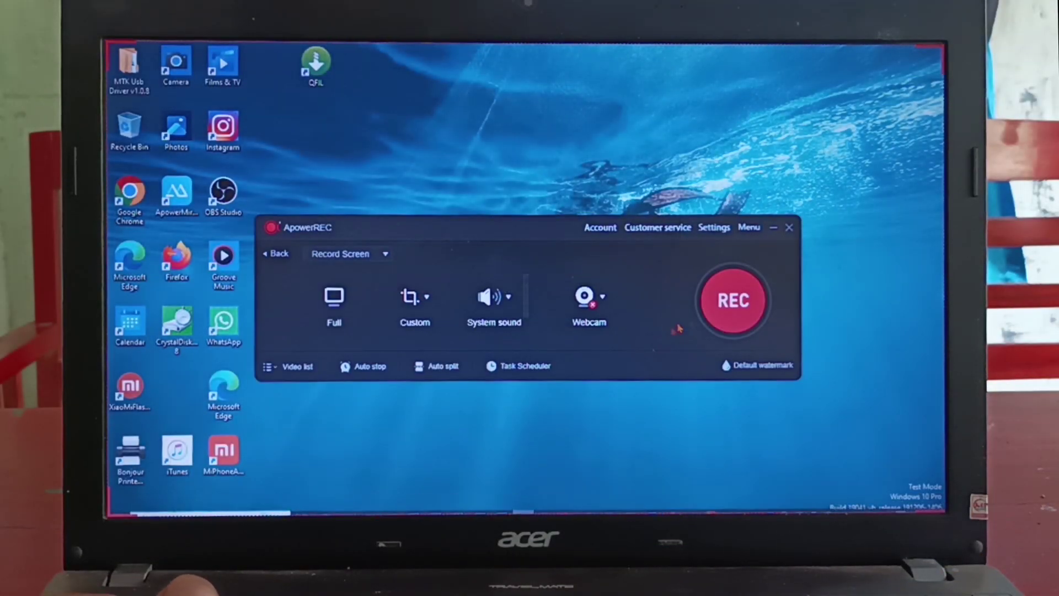
left_click(726, 298)
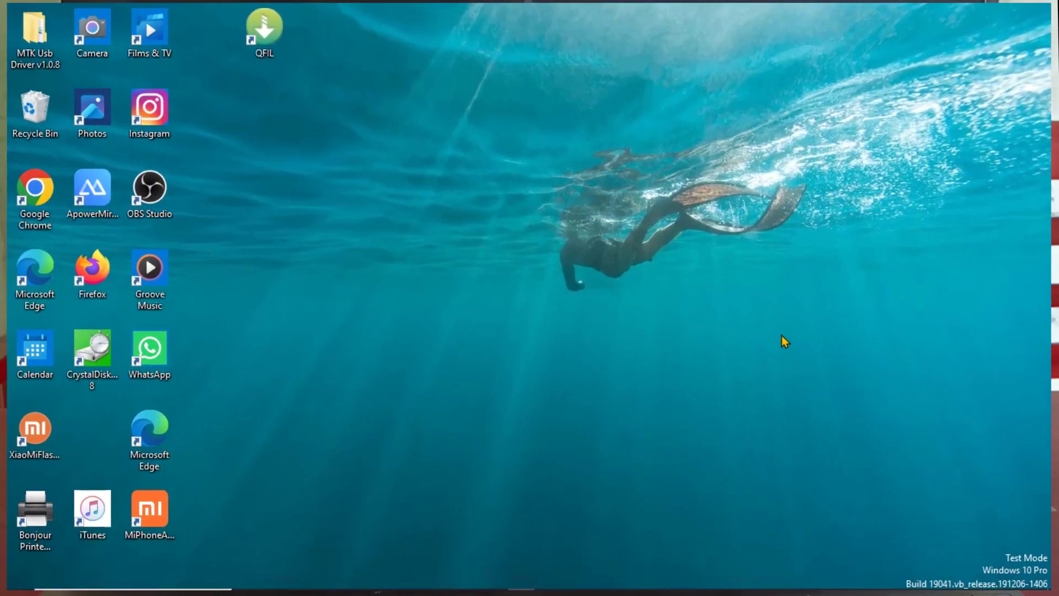
Step: Check the memory use of the Microsoft Edge background processes in Task Manager and close it
right_click(564, 579)
left_click(609, 498)
left_click(609, 145)
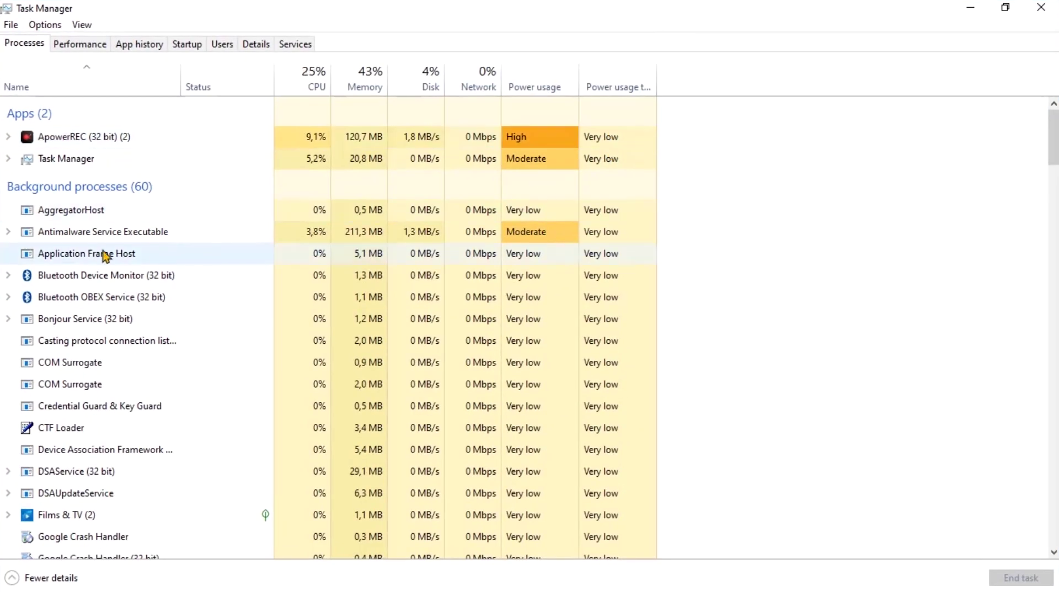
left_click(1005, 7)
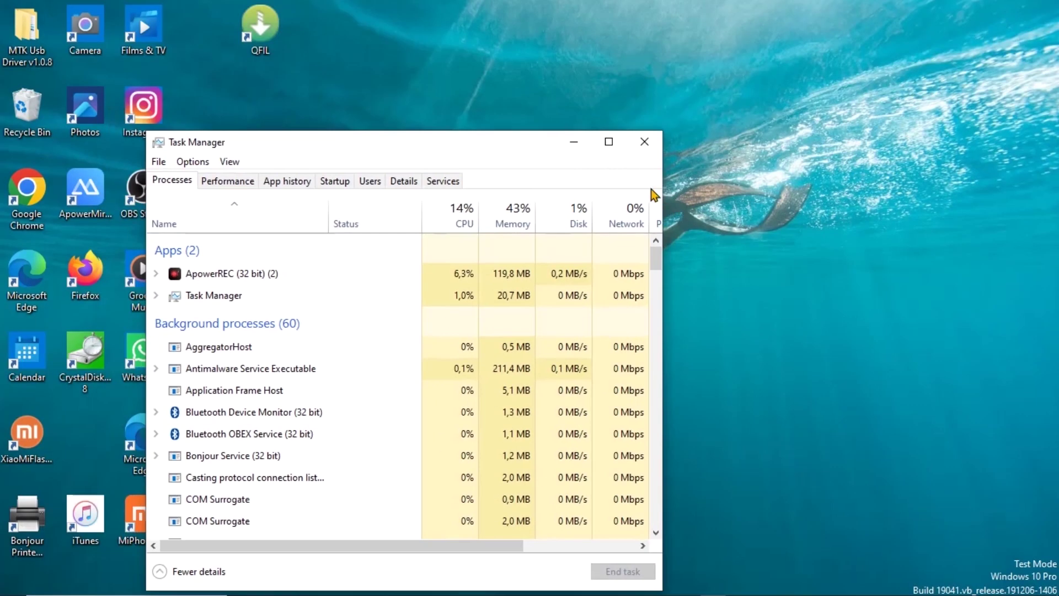
left_click_drag(656, 307, 870, 307)
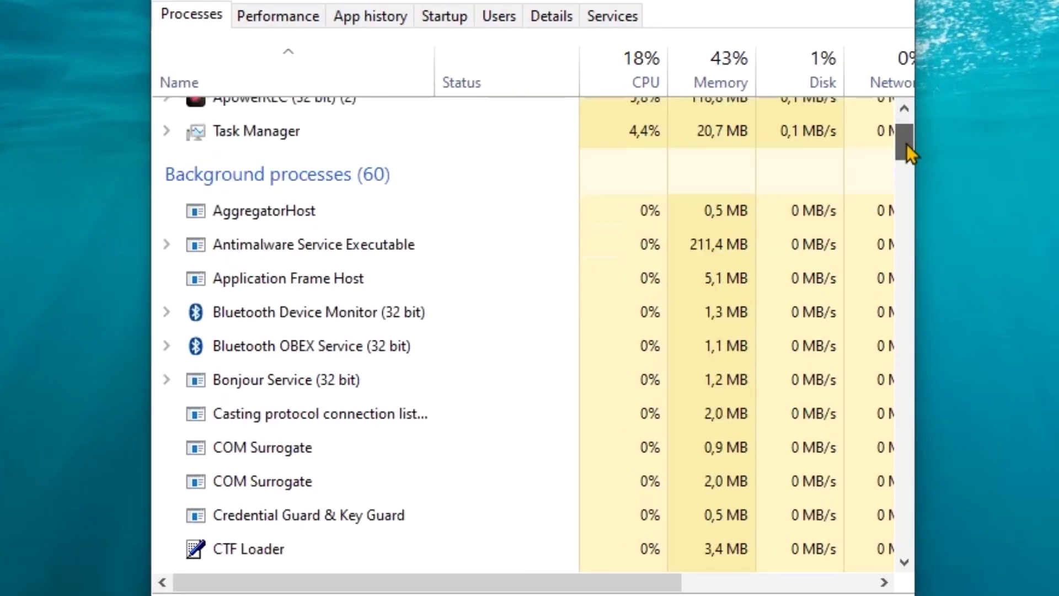
left_click_drag(863, 263, 863, 287)
left_click_drag(907, 179, 908, 220)
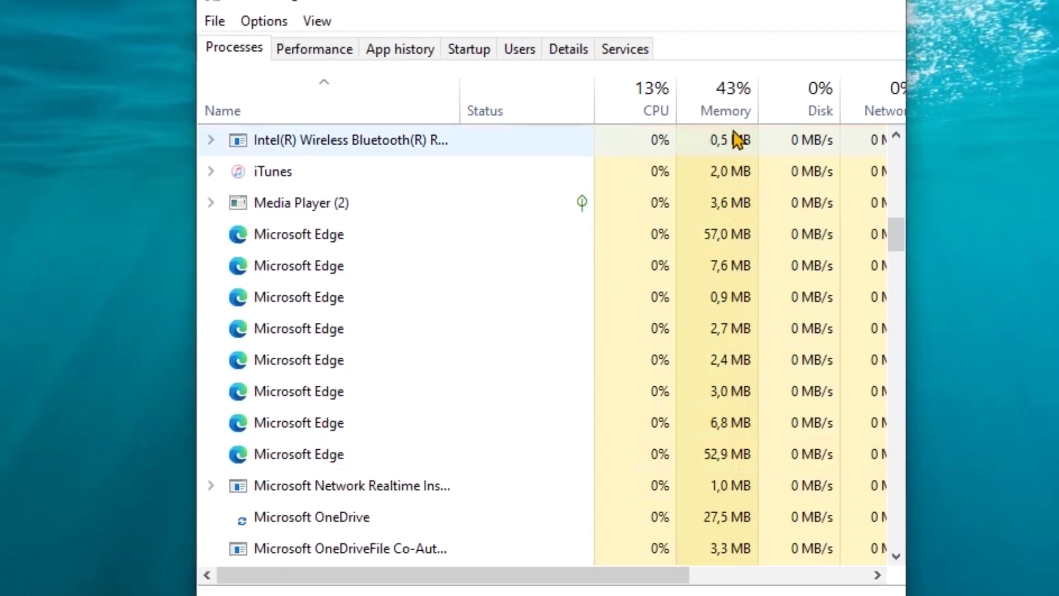
left_click(852, 140)
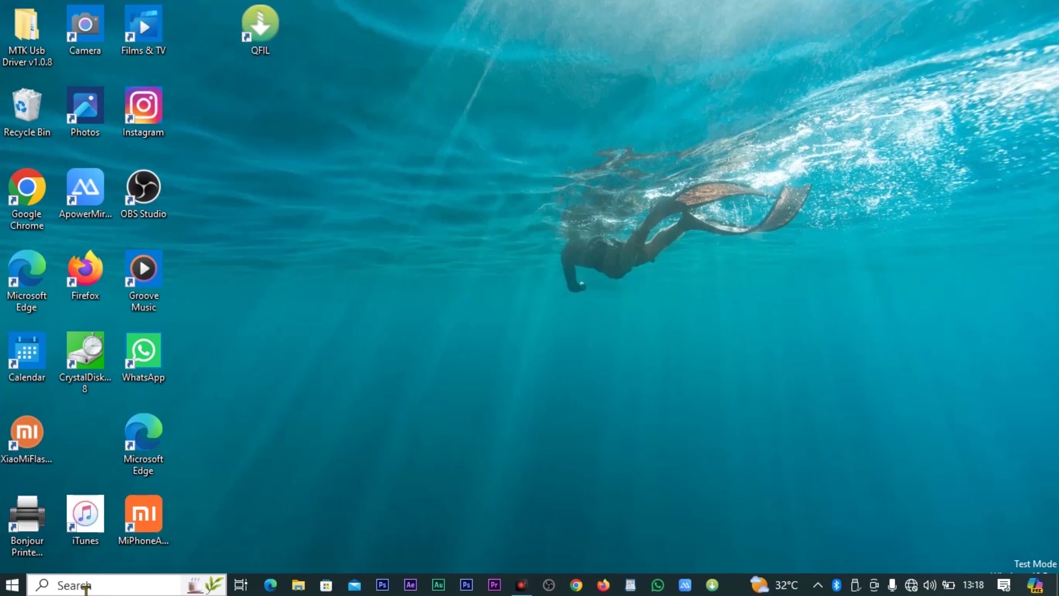
Step: Open the installed apps list in Windows Settings and search it for "edge"
left_click(12, 584)
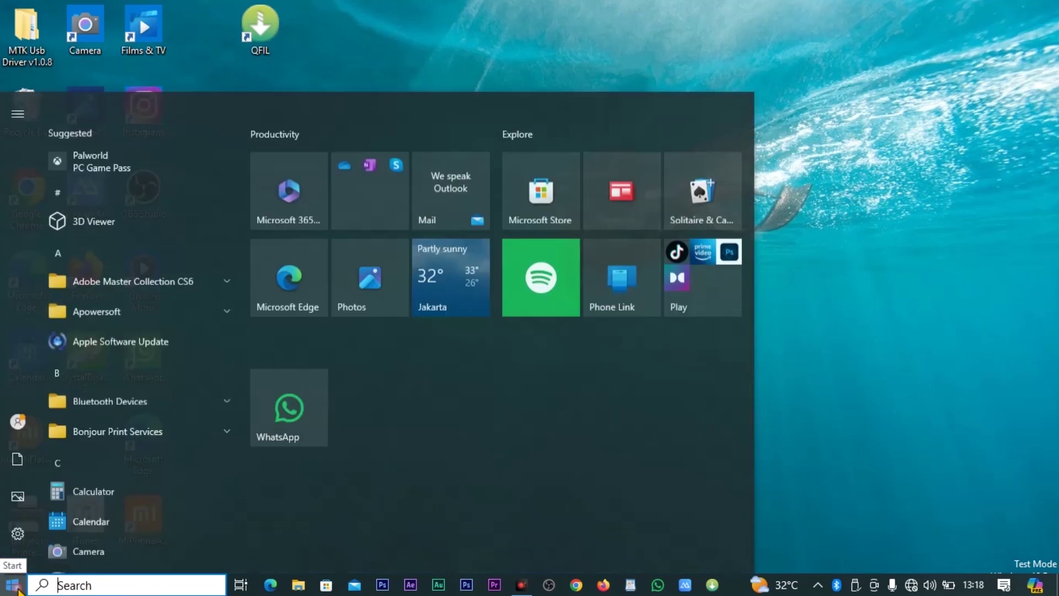
mouse_move(24, 516)
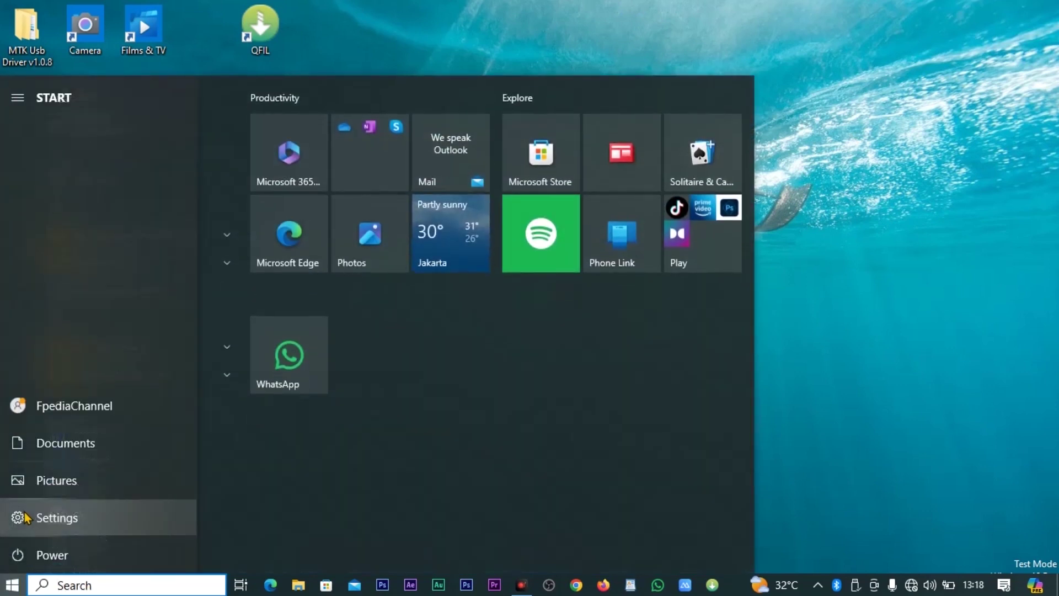
left_click(25, 517)
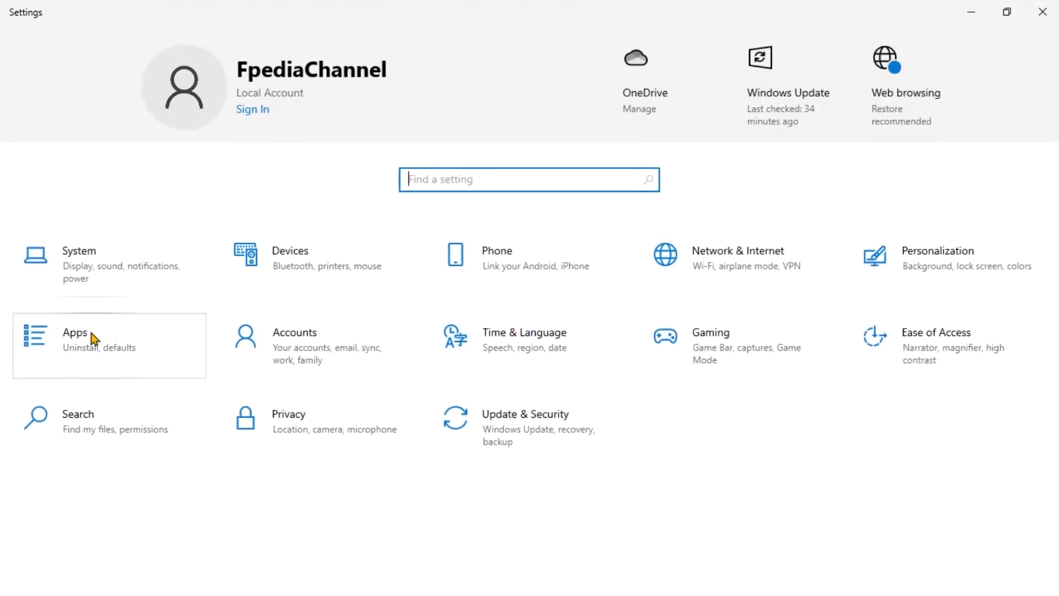
left_click(91, 332)
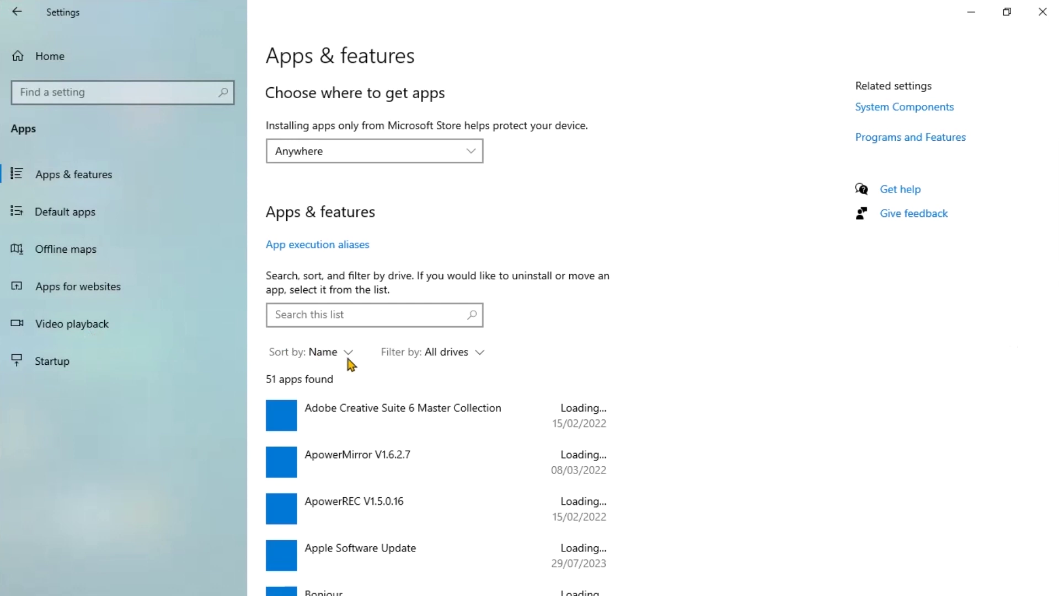
left_click(386, 312)
type("ed")
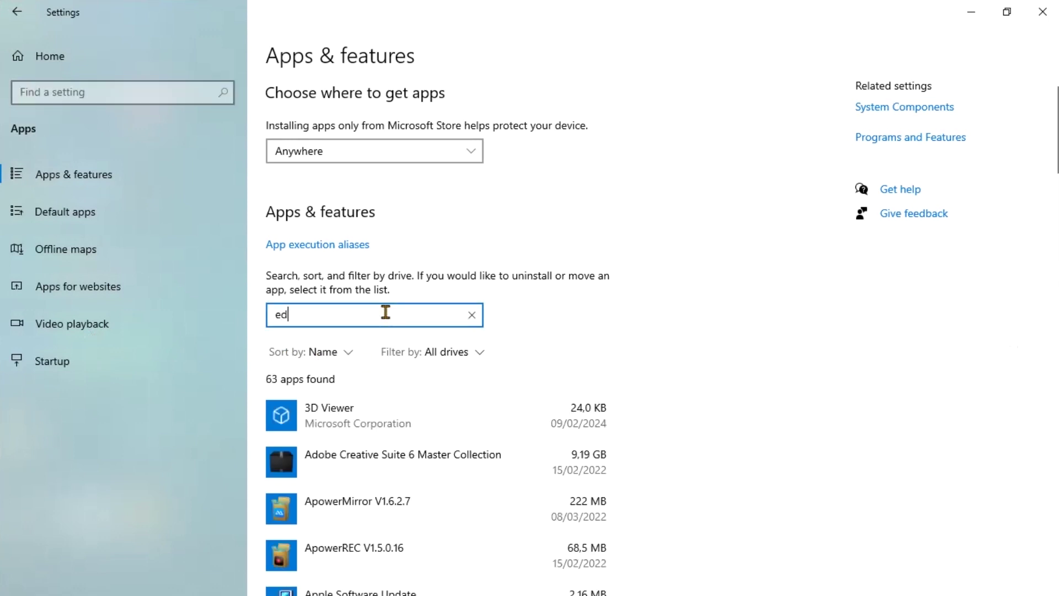
type("ge")
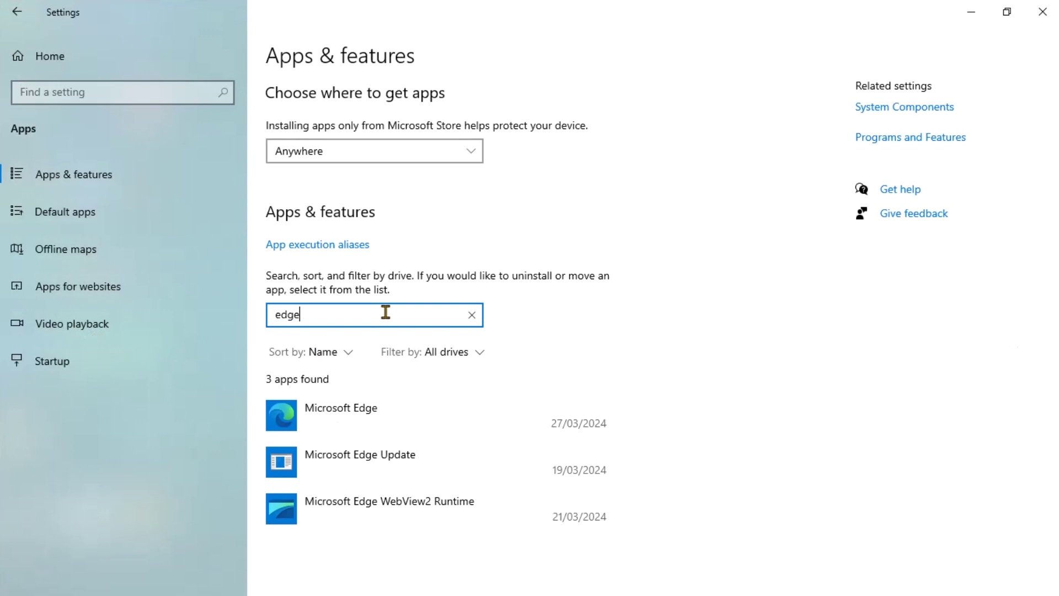
Step: Check the Modify option of the Microsoft Edge app, dismiss the repair dialog, and close Settings
left_click(398, 411)
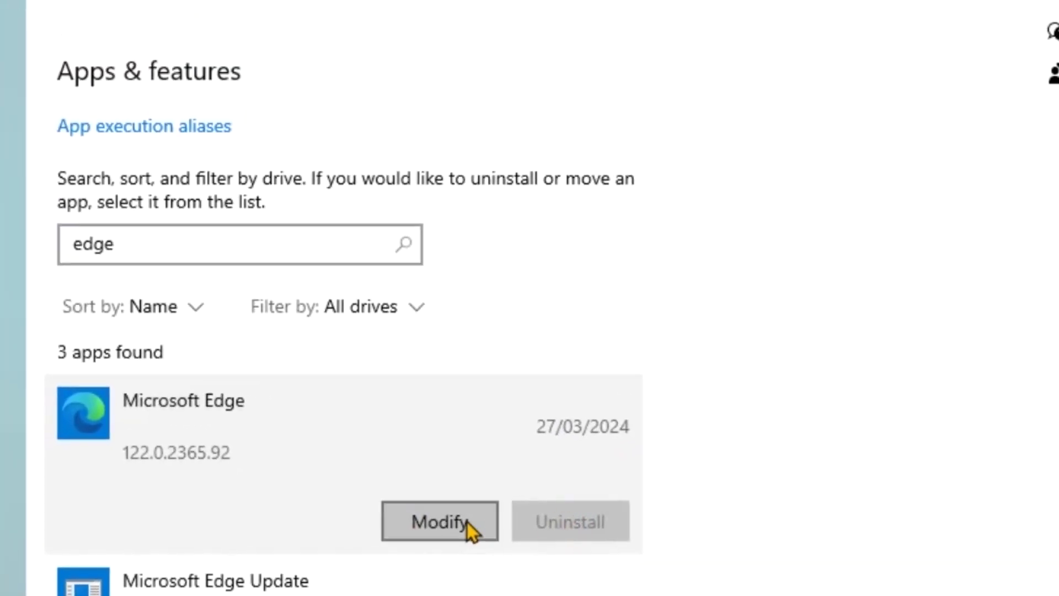
left_click(467, 521)
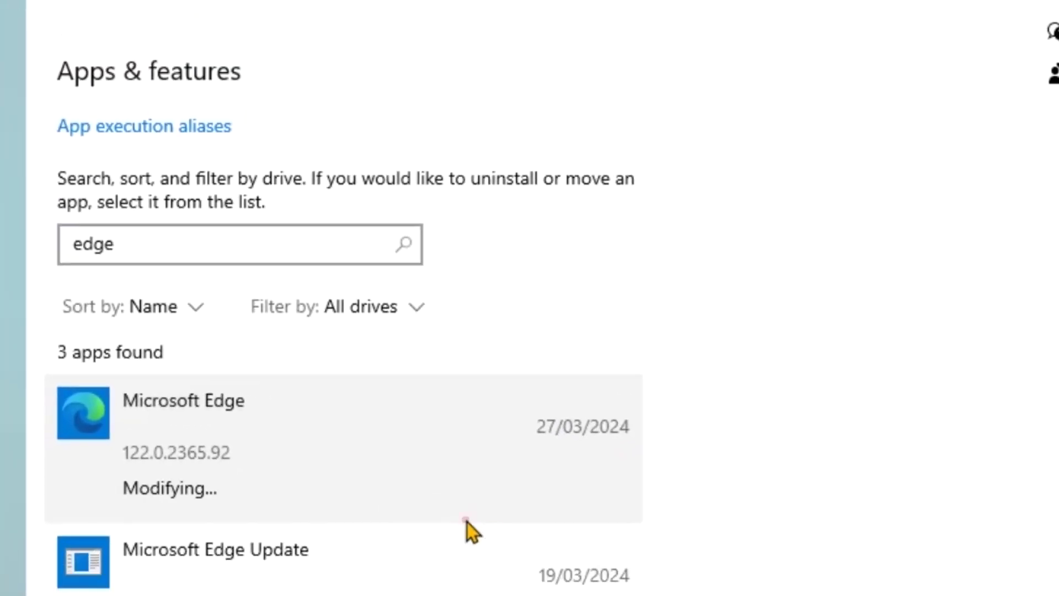
left_click(670, 336)
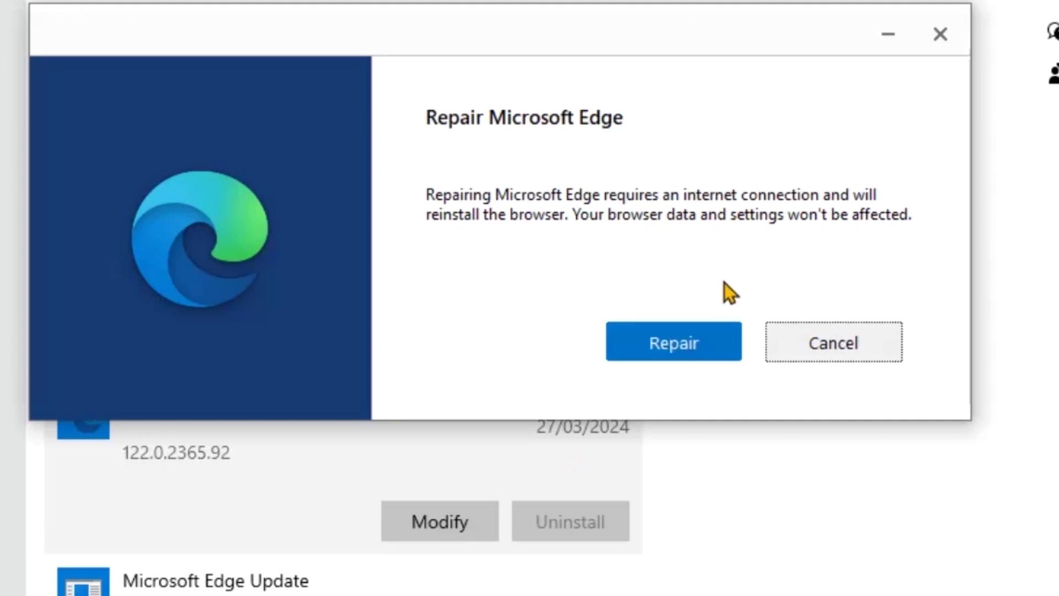
left_click(927, 29)
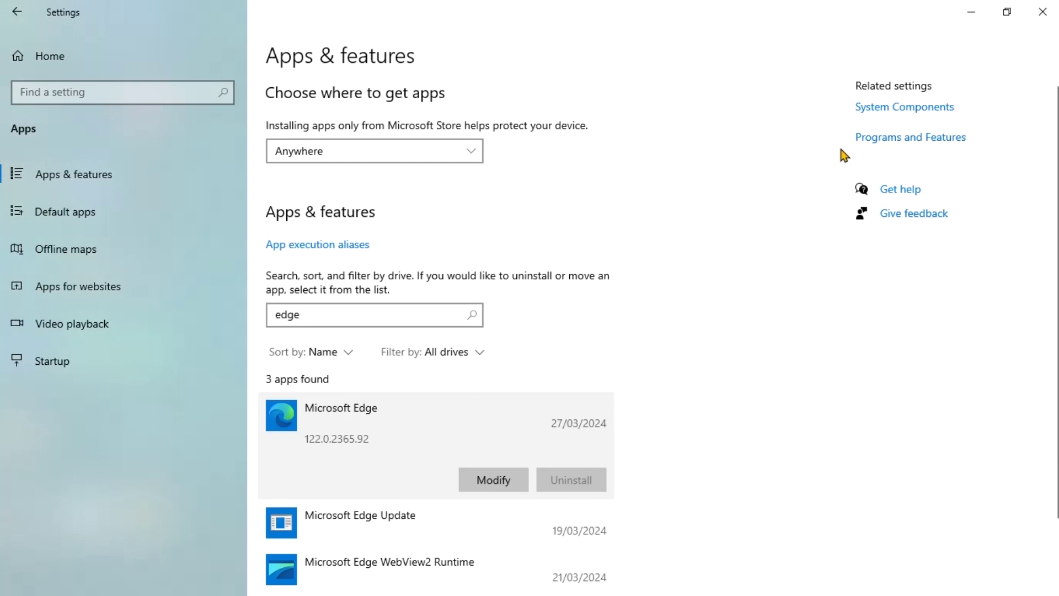
left_click(1042, 12)
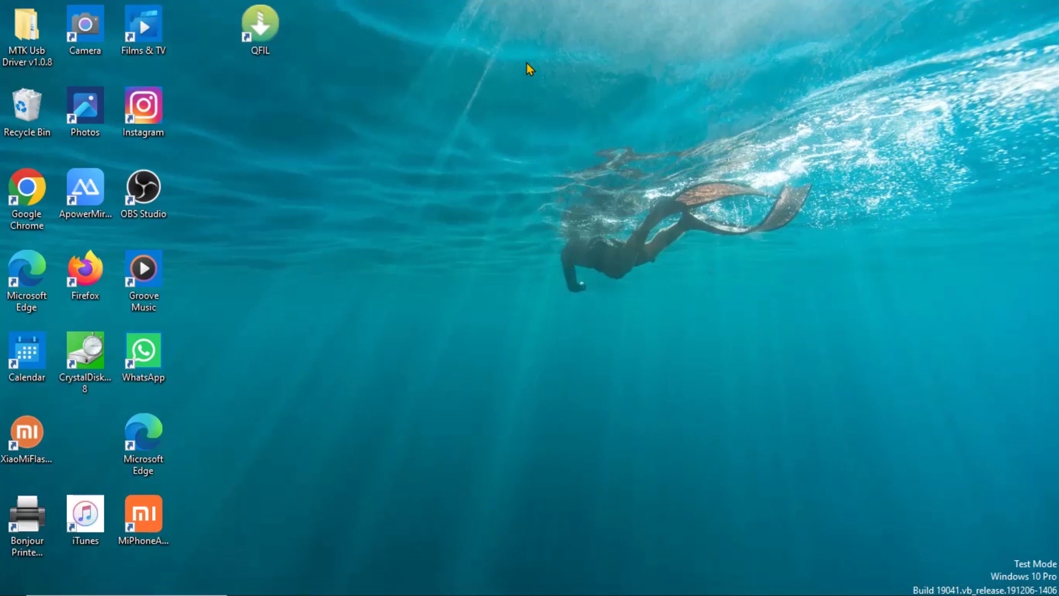
Step: Open the folder C:\Program Files (x86)\Microsoft\Edge\Application in File Explorer
mouse_move(276, 593)
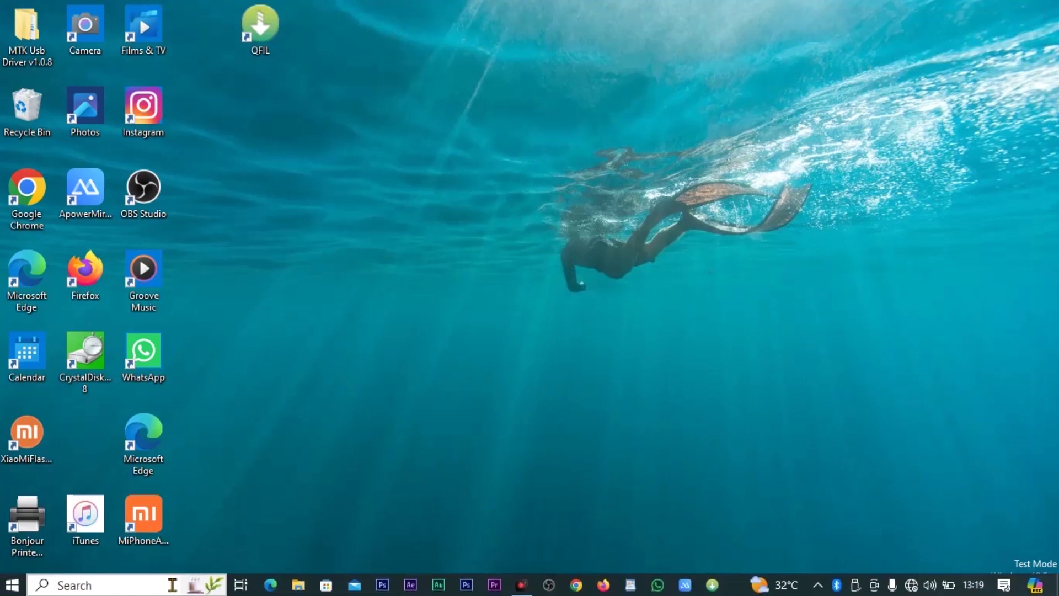
left_click(299, 586)
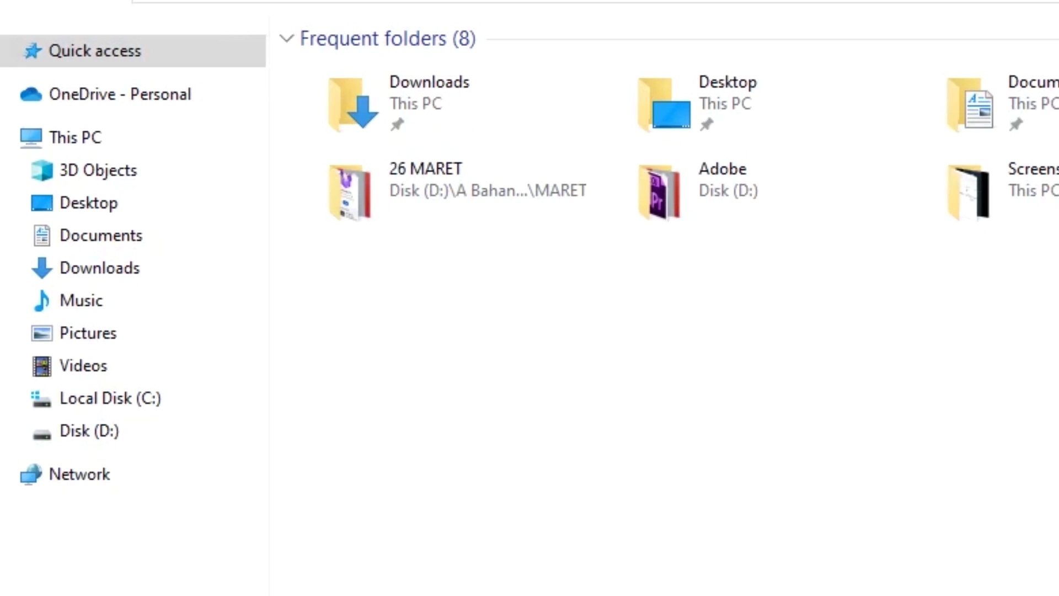
left_click(139, 403)
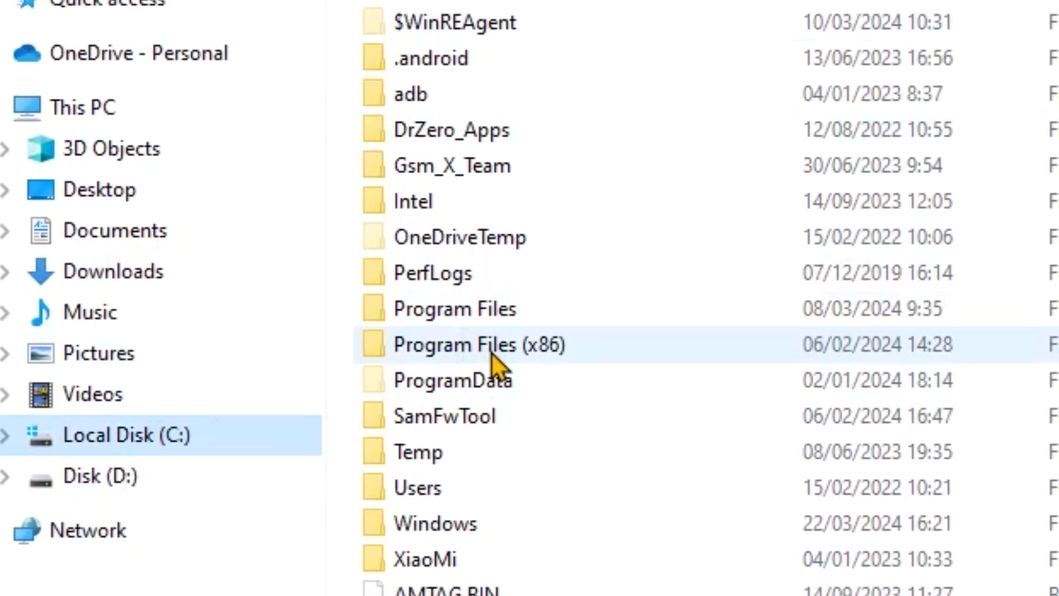
double_click(492, 353)
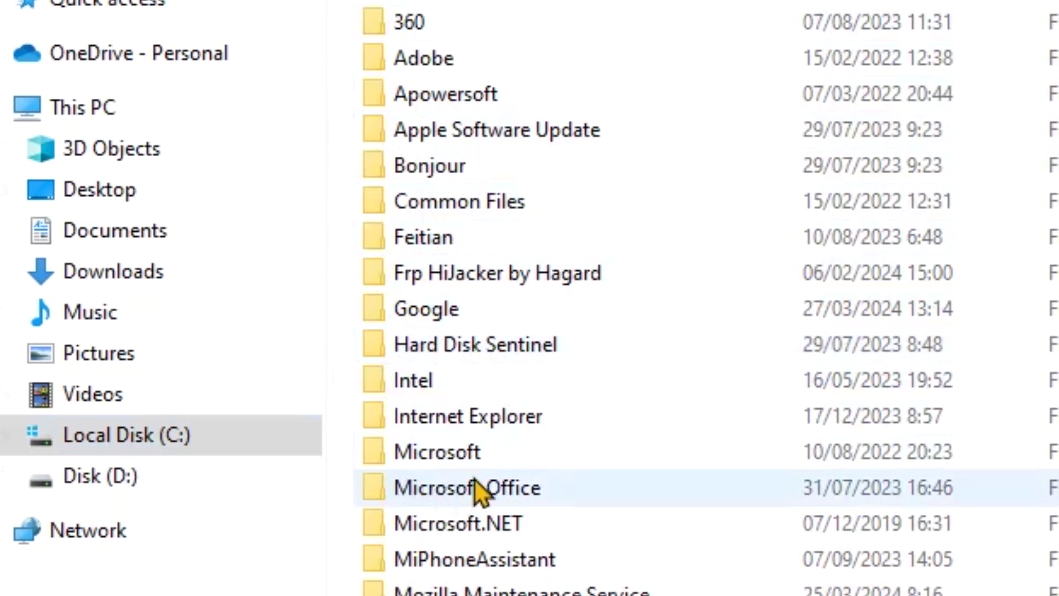
double_click(442, 452)
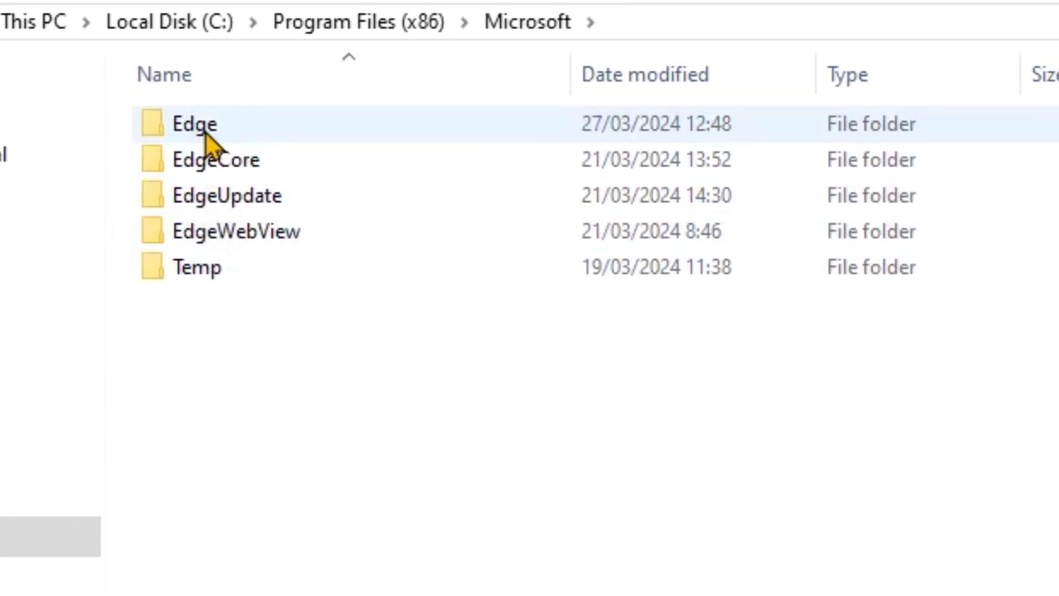
double_click(201, 133)
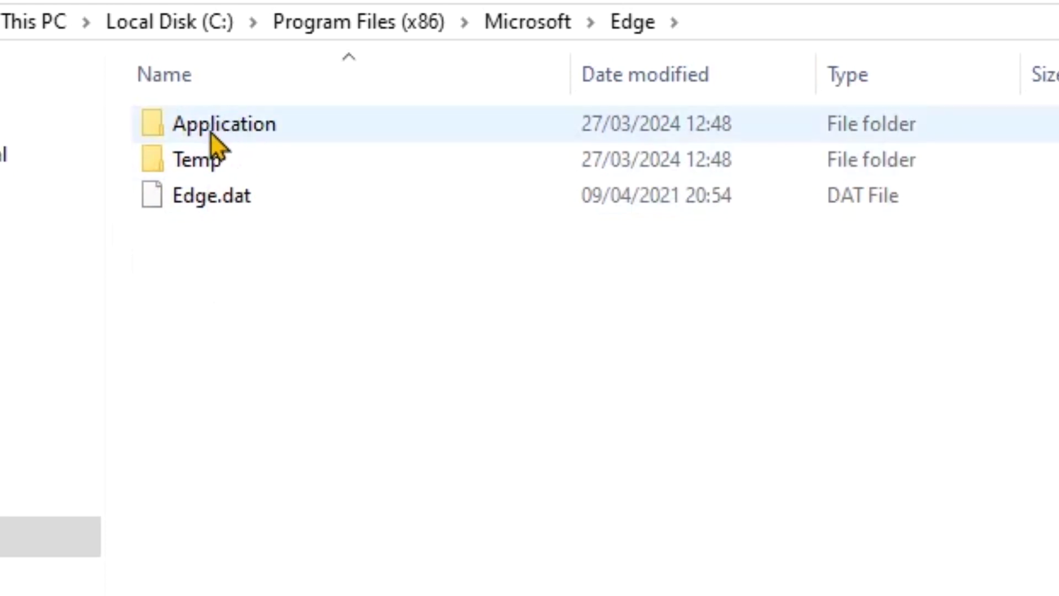
double_click(207, 123)
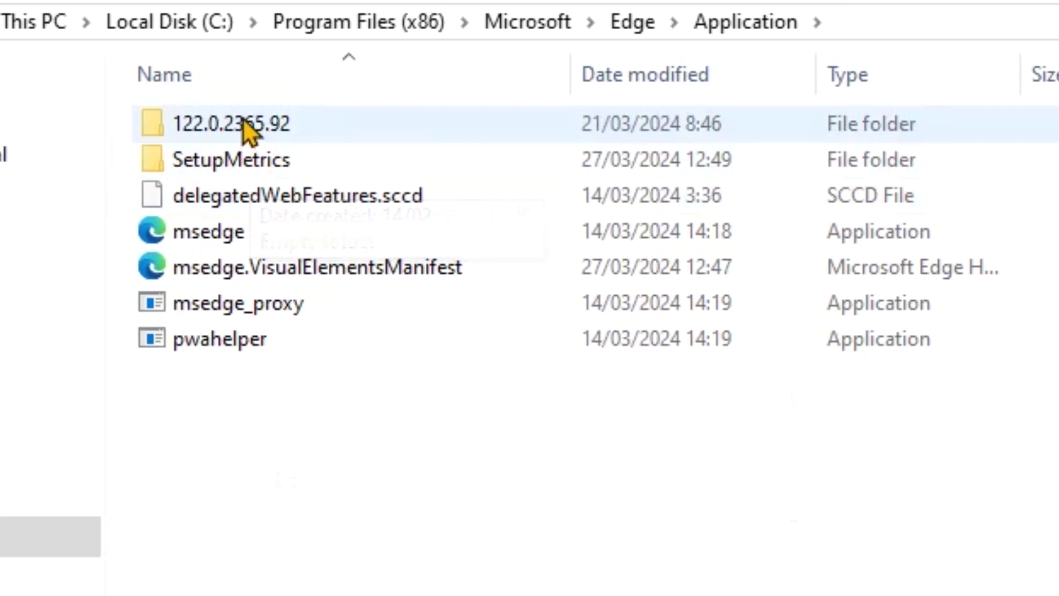
Step: Open the Installer folder inside the 122.0.2365.92 version folder of Microsoft Edge
double_click(238, 123)
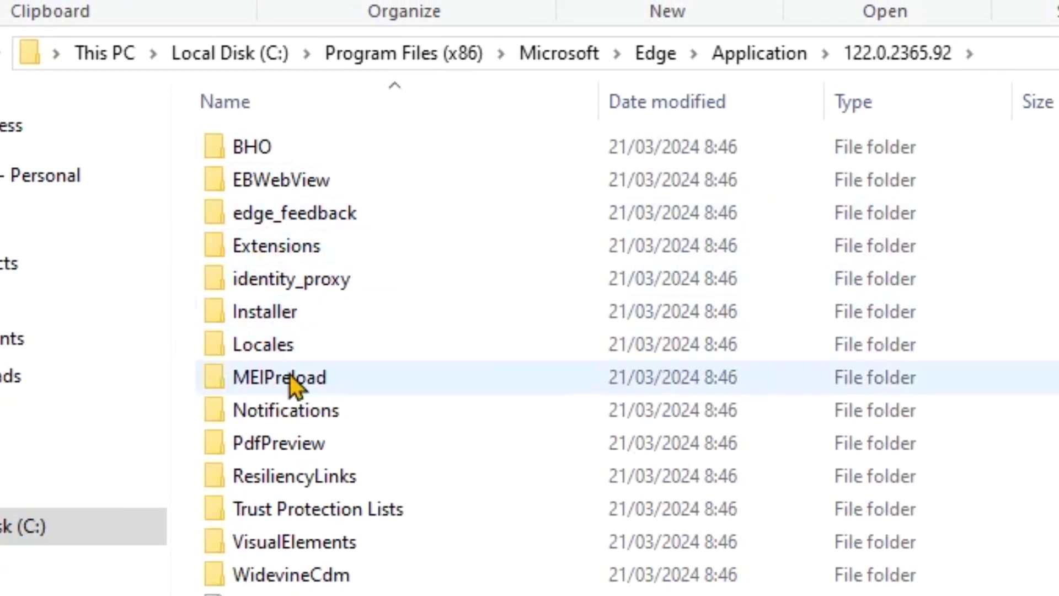
mouse_move(286, 313)
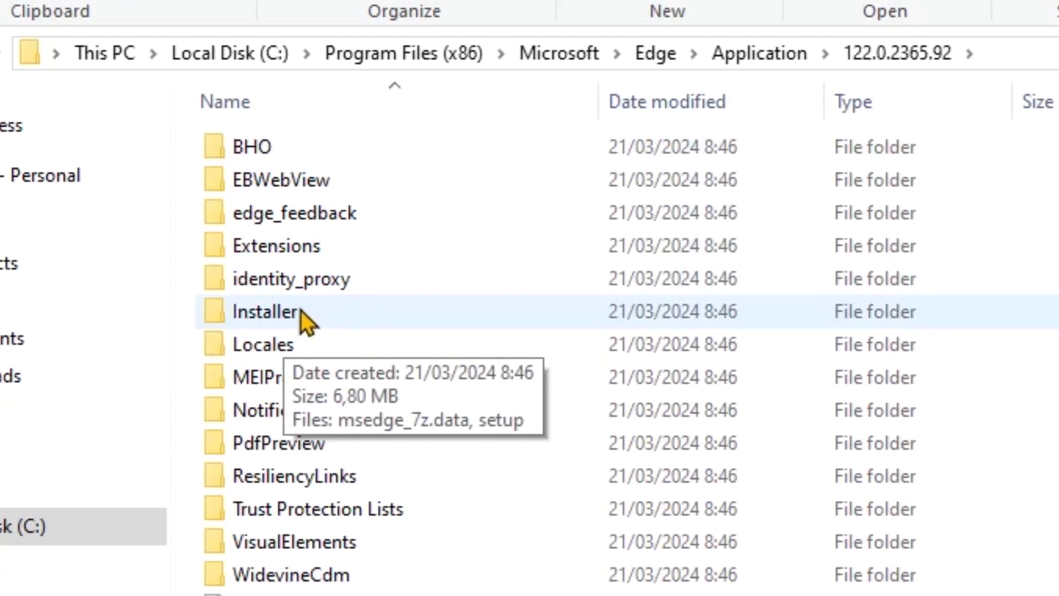
double_click(304, 317)
mouse_move(363, 145)
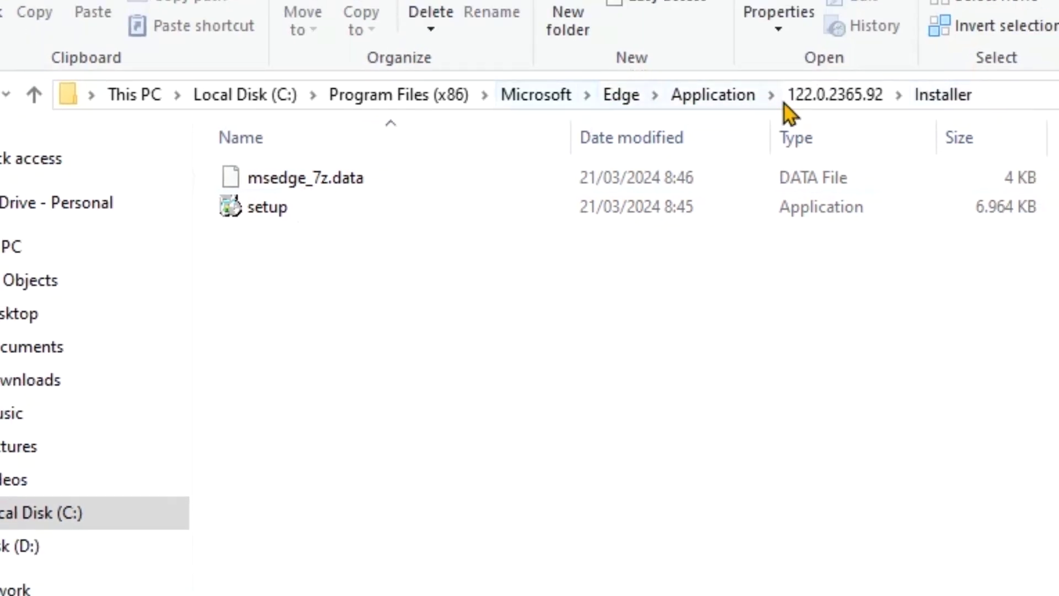
Step: Open a Command Prompt (cmd) with the Installer folder as its working directory
left_click(1023, 98)
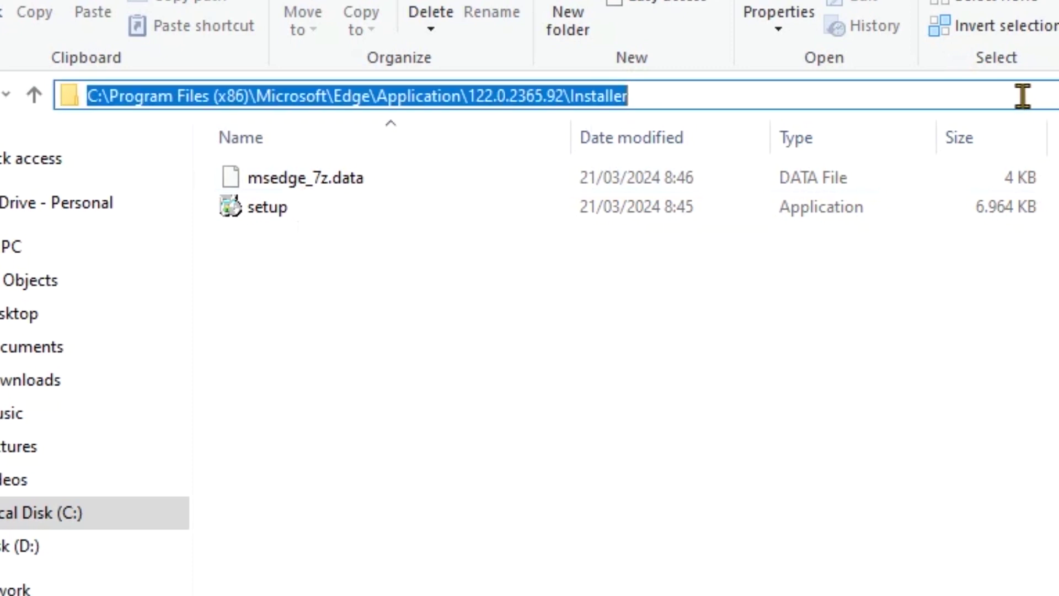
key("BackSpace")
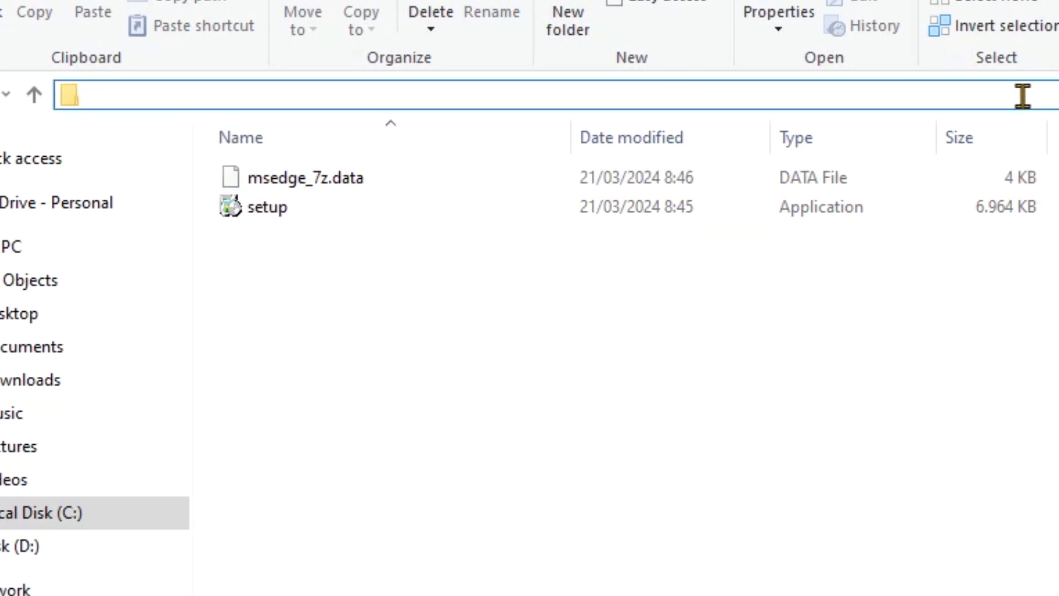
type("c")
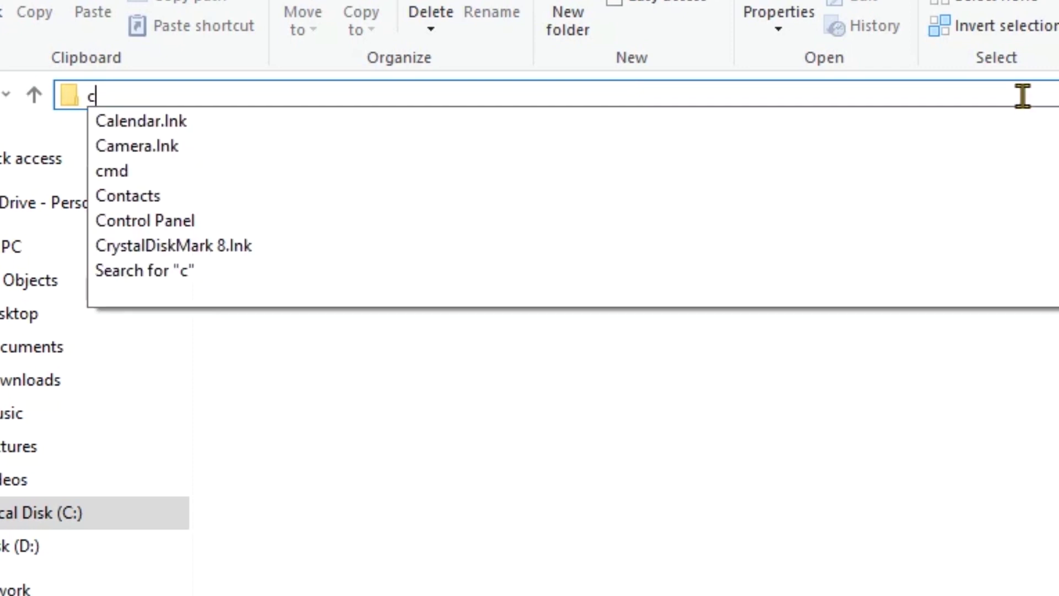
type("md")
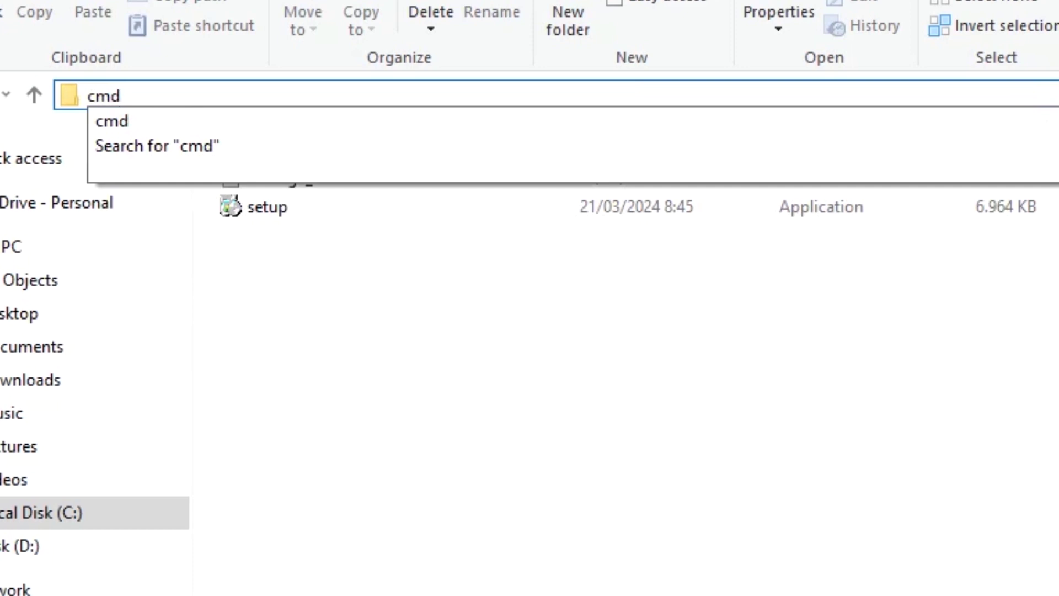
key("Return")
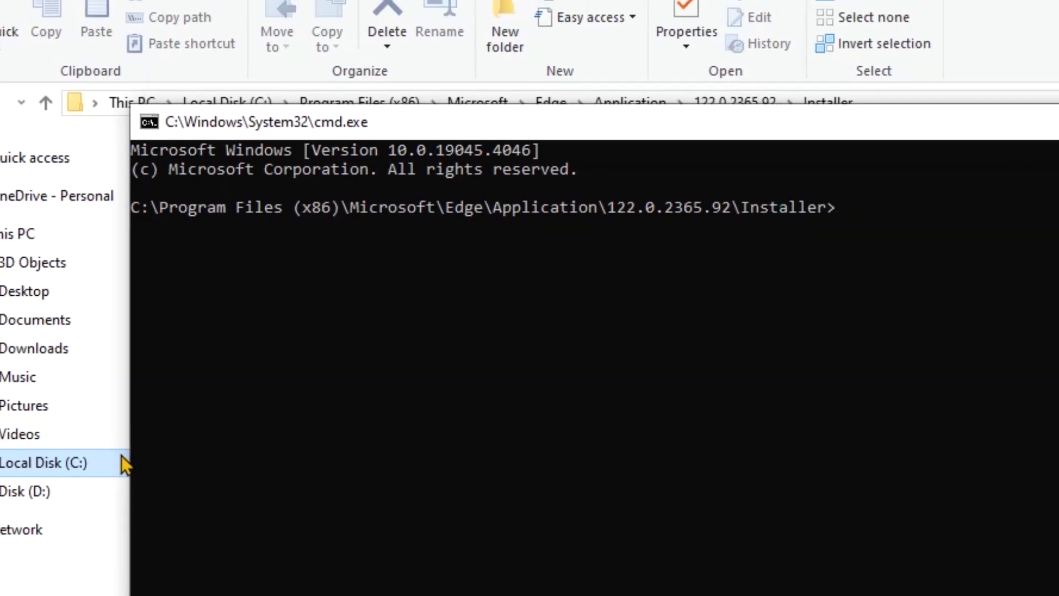
Step: Copy the command "setup.exe --uninstall --system-level --verbose-logging --force-uninstall" from the "Kode hapus ms Edge" text file on Disk (D:)
left_click(11, 492)
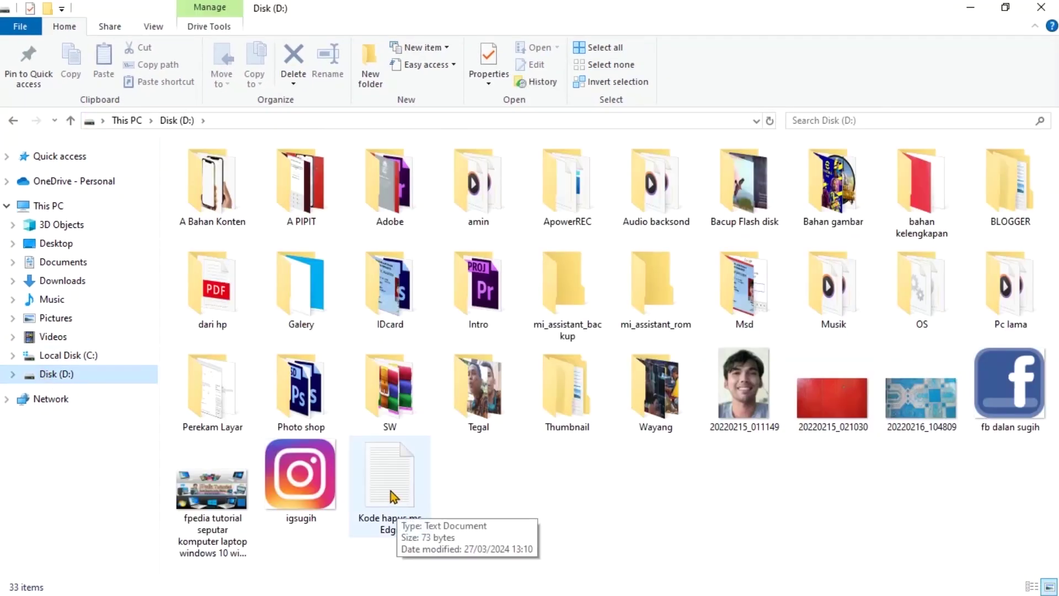
double_click(391, 490)
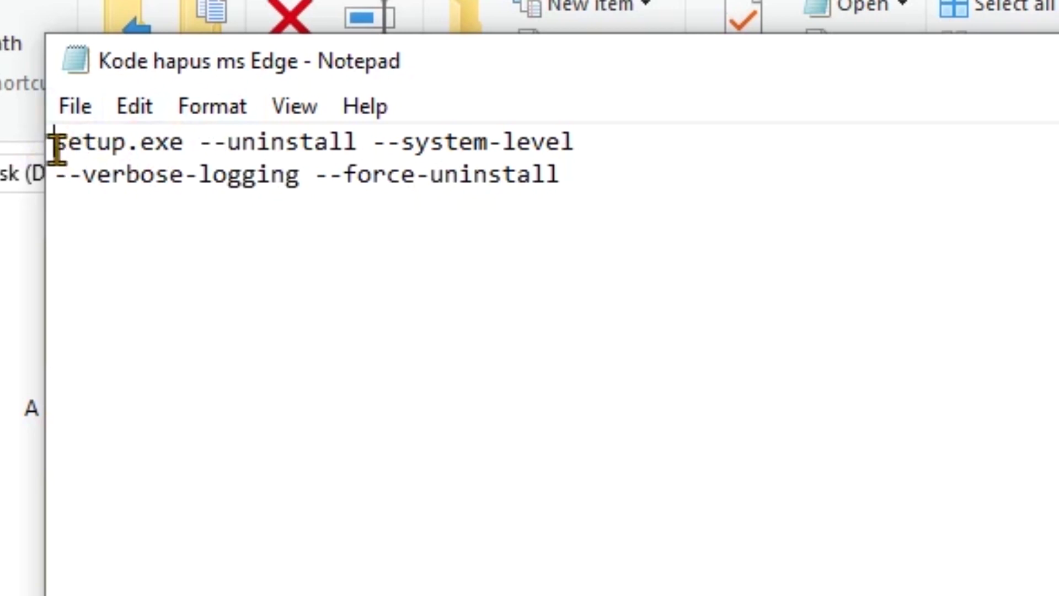
left_click_drag(55, 144, 613, 160)
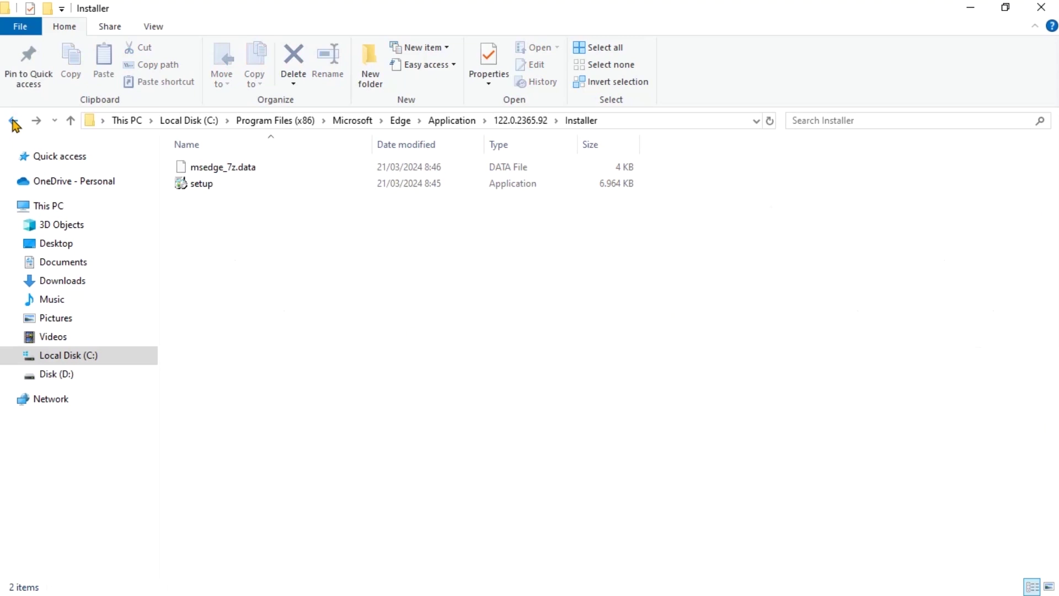
Step: Return to the folder C:\Program Files (x86)\Microsoft\Edge\Application\122.0.2365.92\Installer in File Explorer, starting from Local Disk (C:)
left_click(14, 121)
left_click(14, 122)
left_click(14, 121)
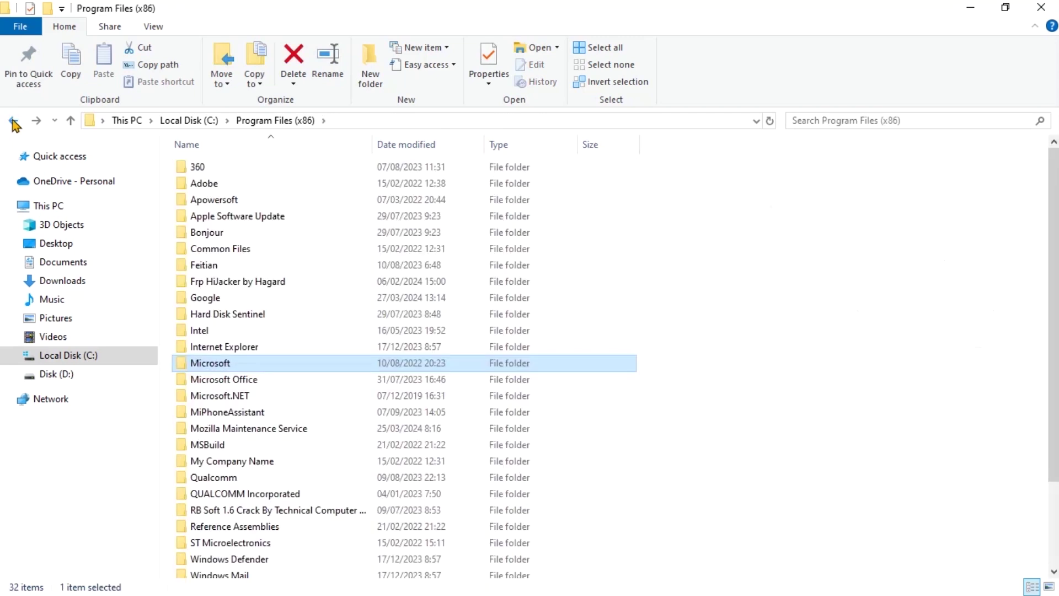
left_click(14, 122)
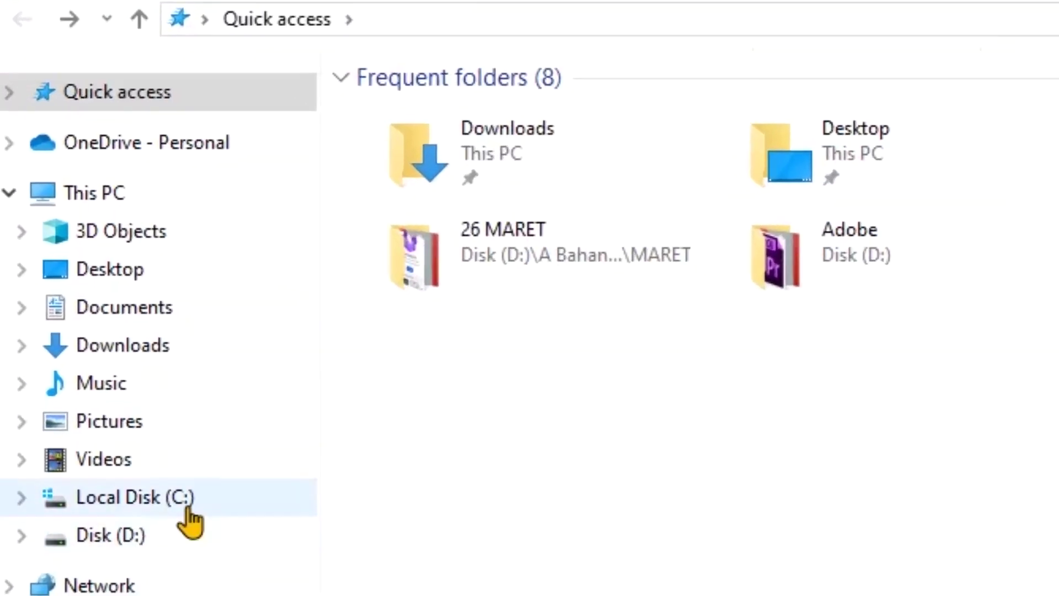
left_click(86, 357)
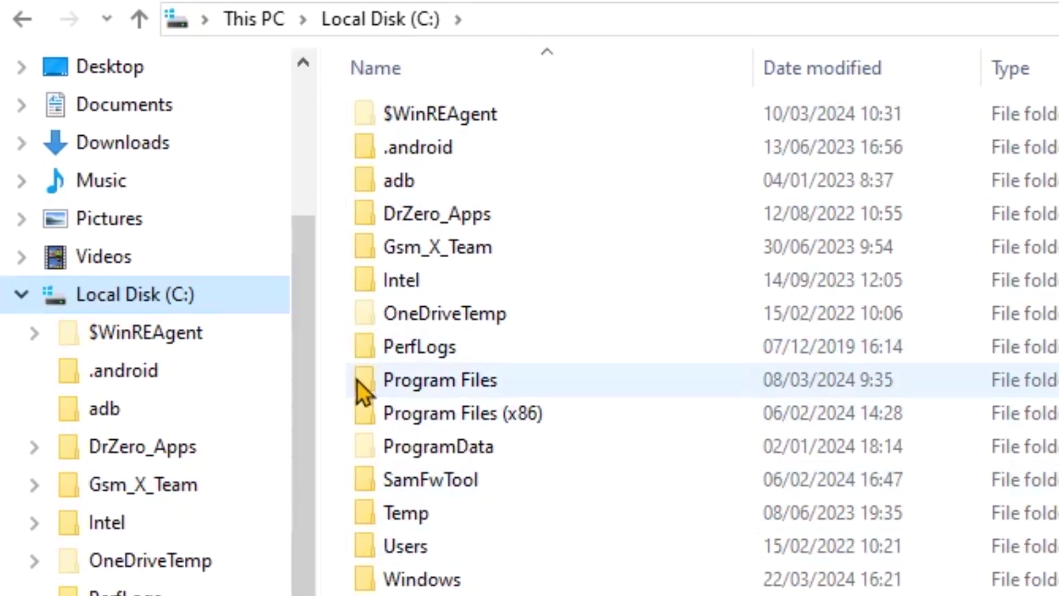
double_click(444, 411)
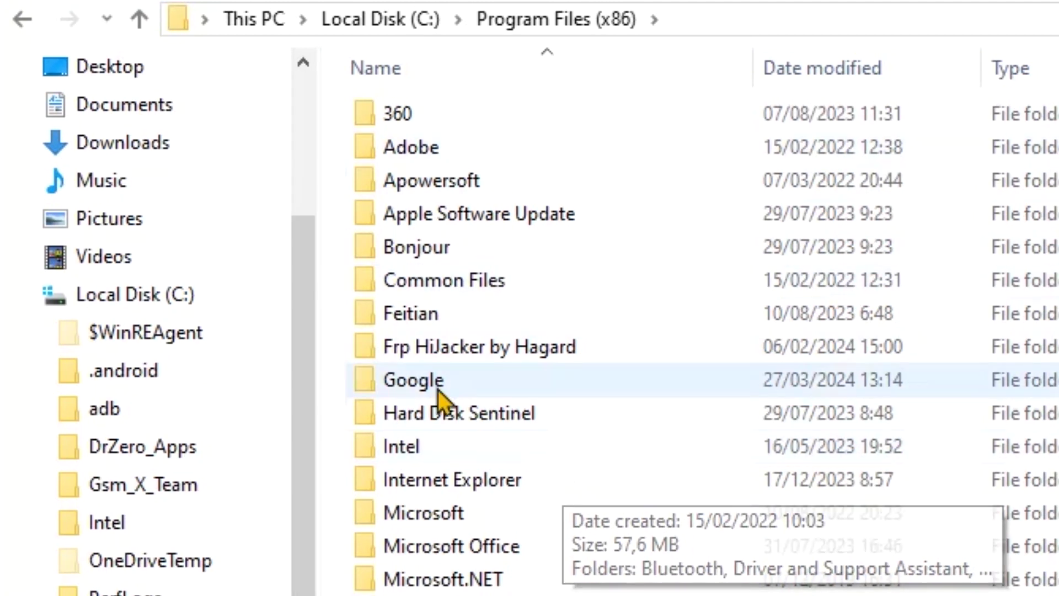
double_click(421, 515)
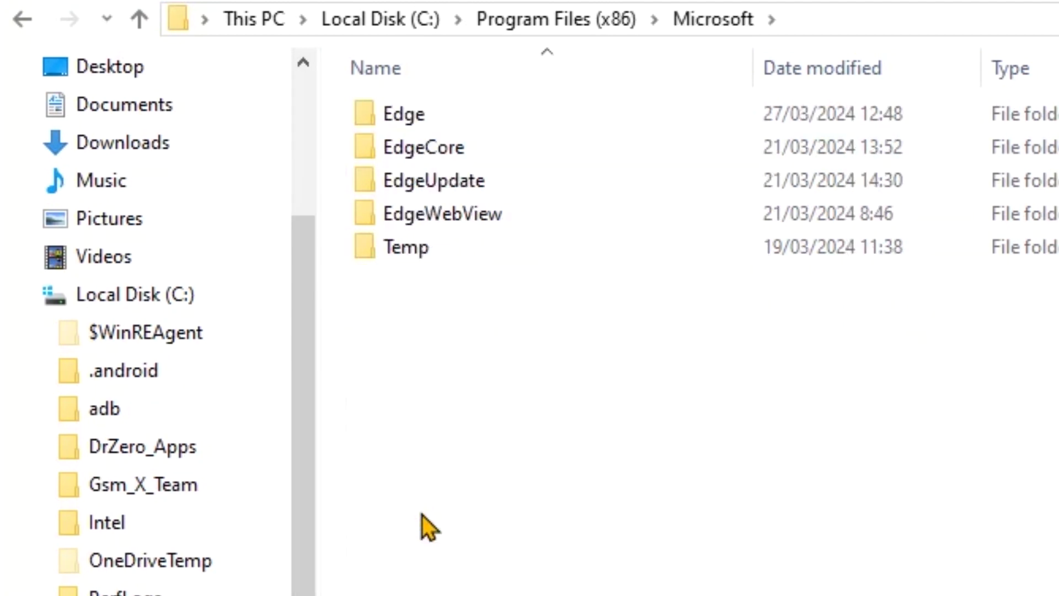
double_click(408, 110)
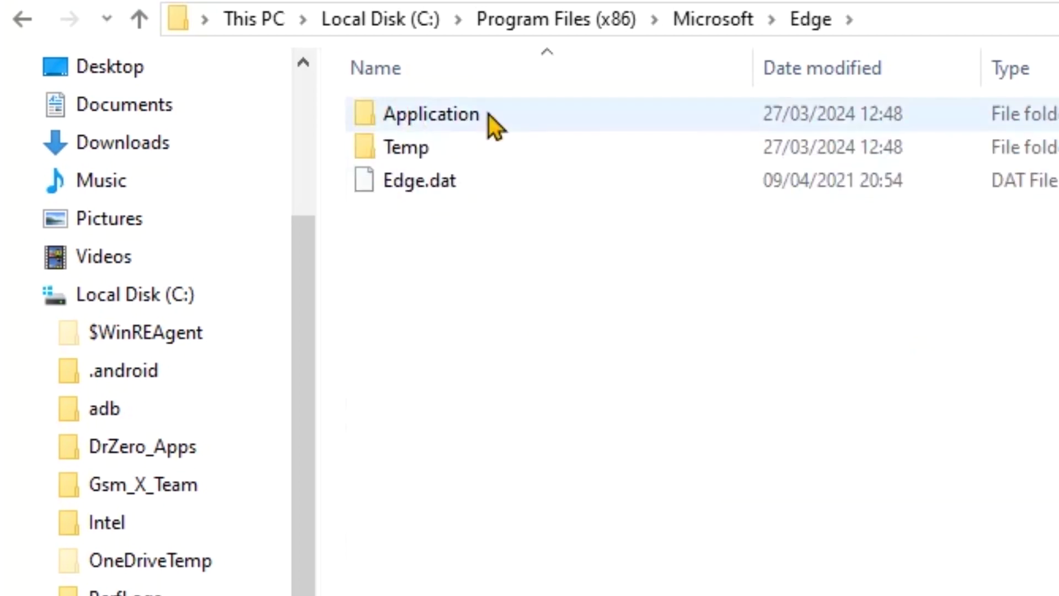
double_click(429, 118)
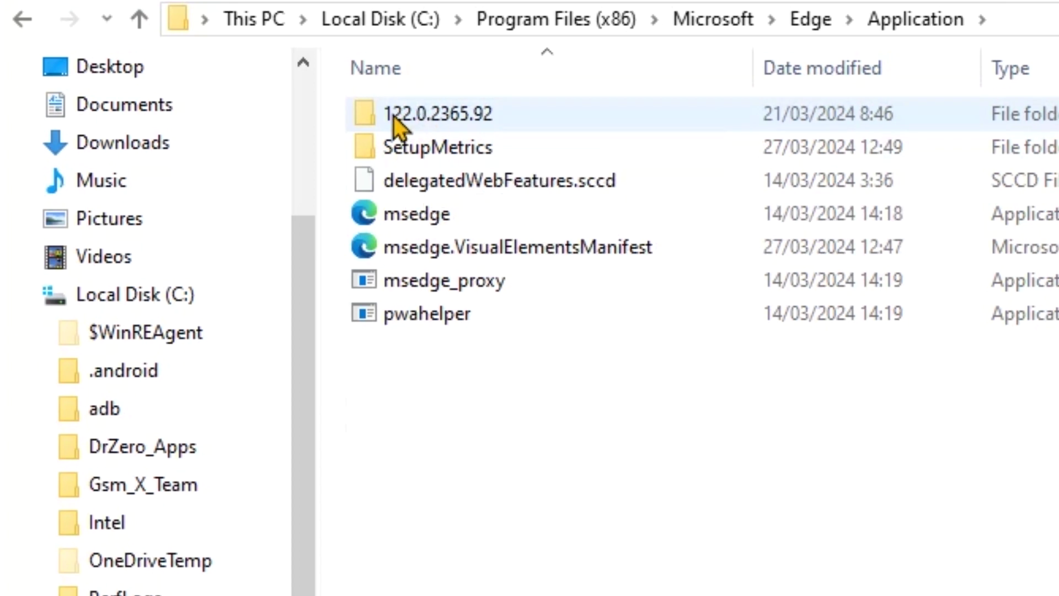
double_click(438, 114)
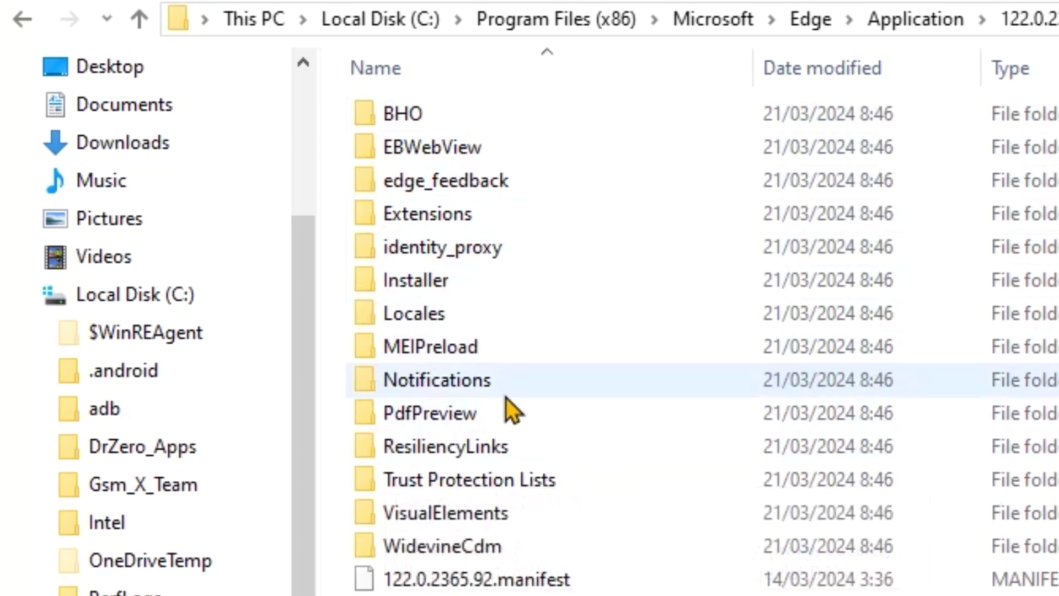
double_click(422, 280)
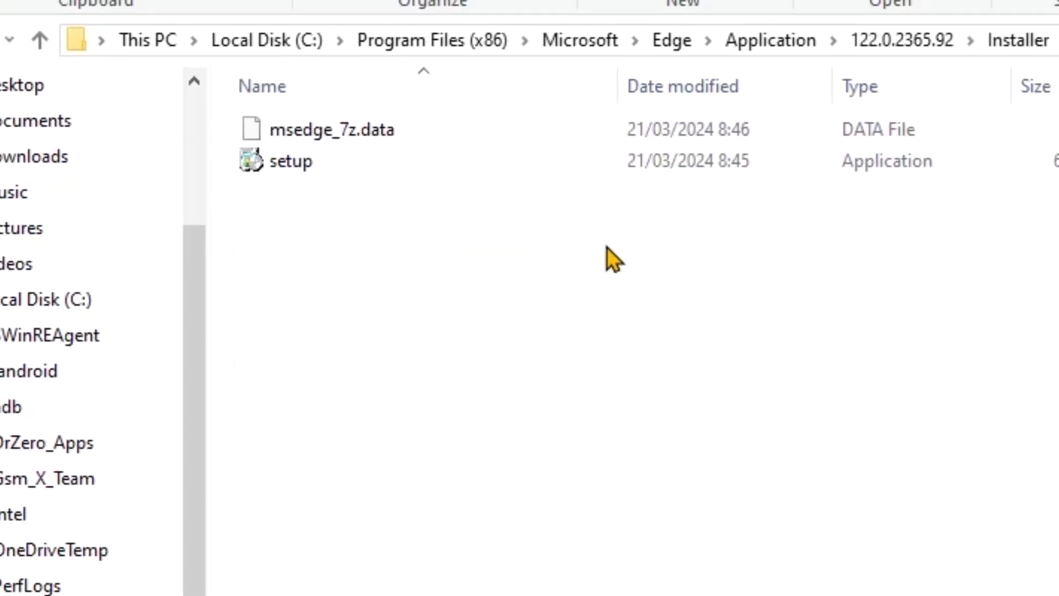
Step: Launch a new Command Prompt (cmd) from the Installer folder's path
left_click(1019, 52)
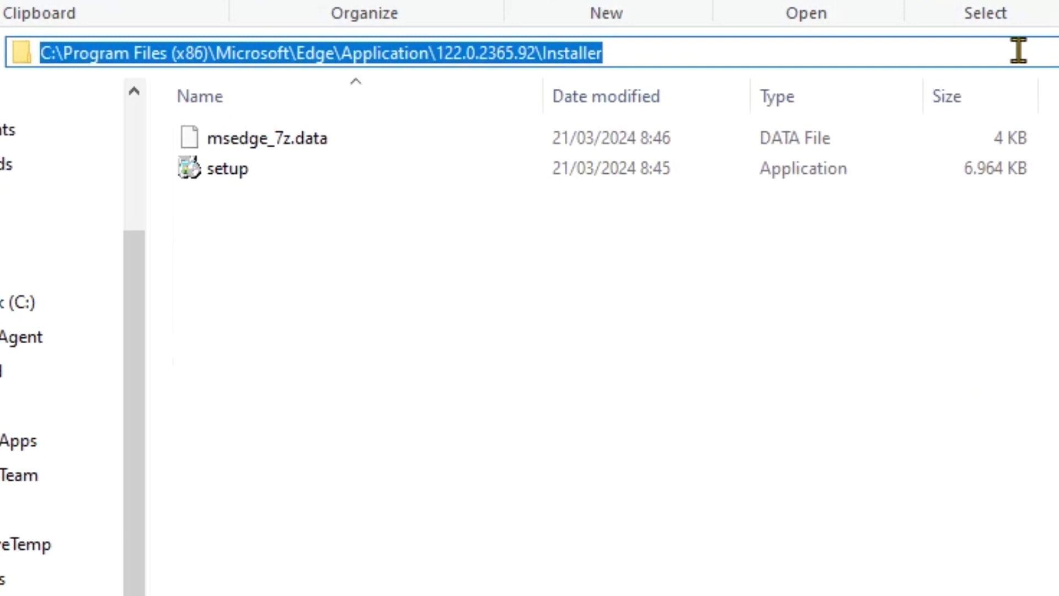
key("BackSpace")
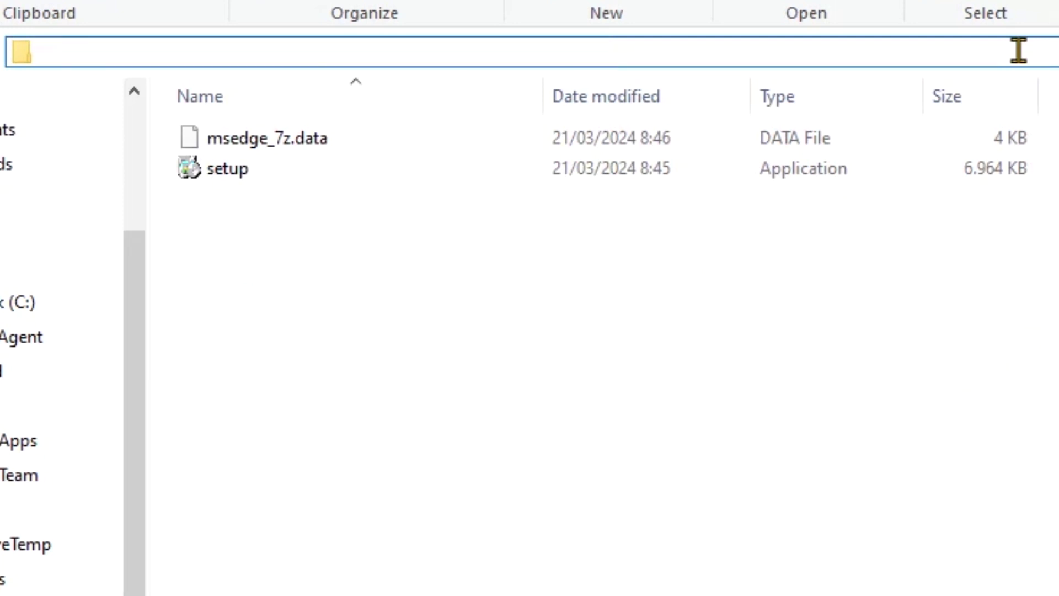
type("cmd")
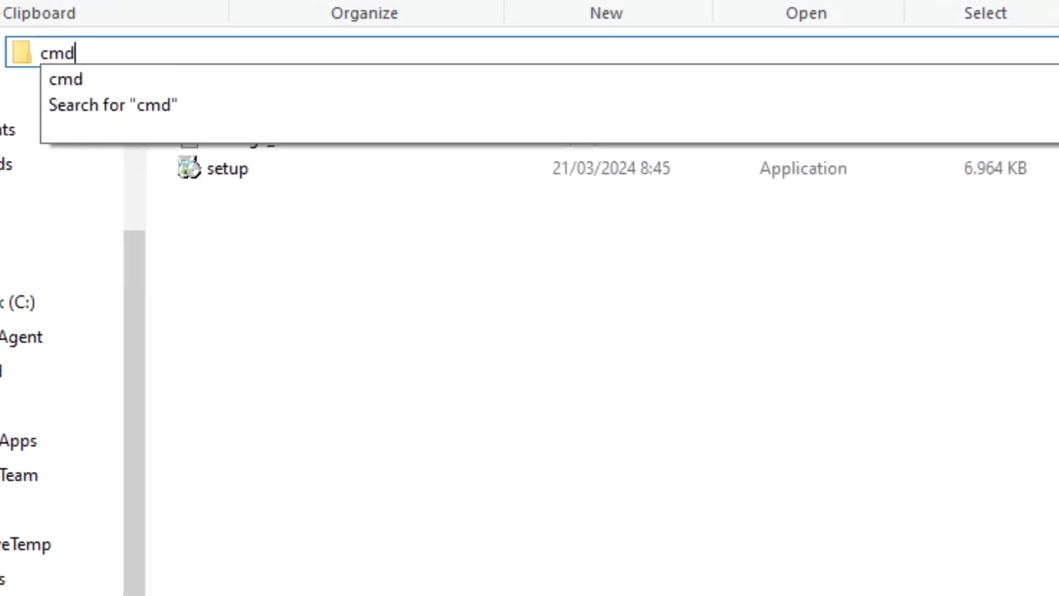
key("Return")
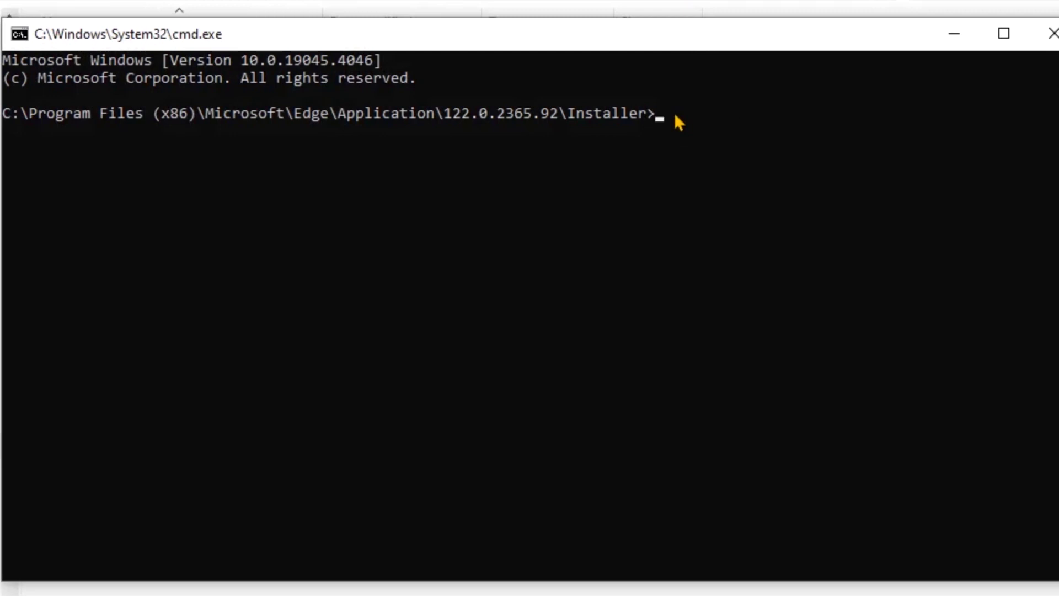
Step: Paste and run the copied setup.exe uninstall command with its --verbose-logging --force-uninstall line, and exit the Command Prompt
right_click(674, 112)
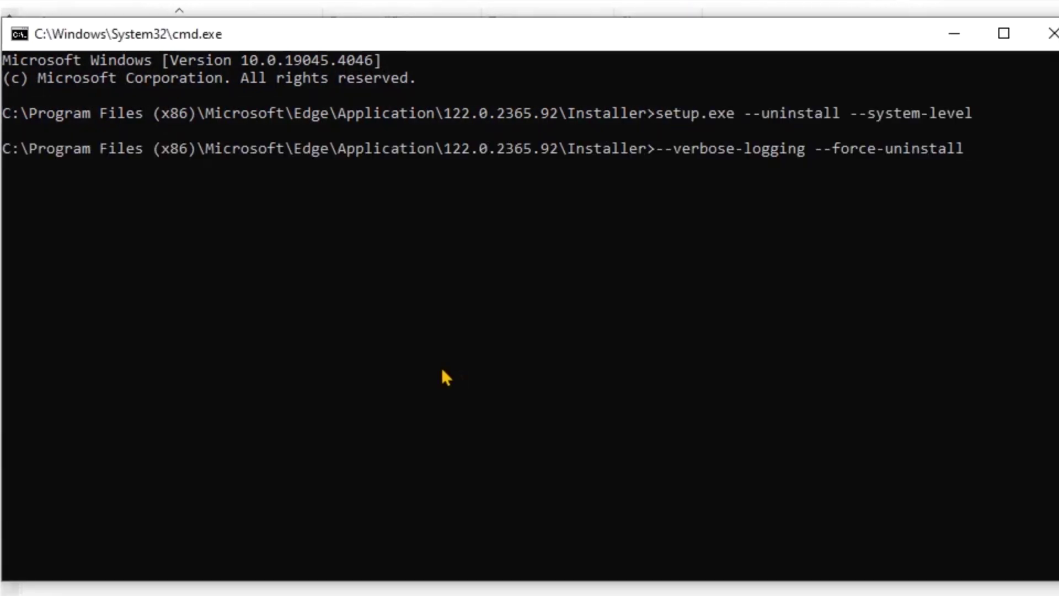
key("Return")
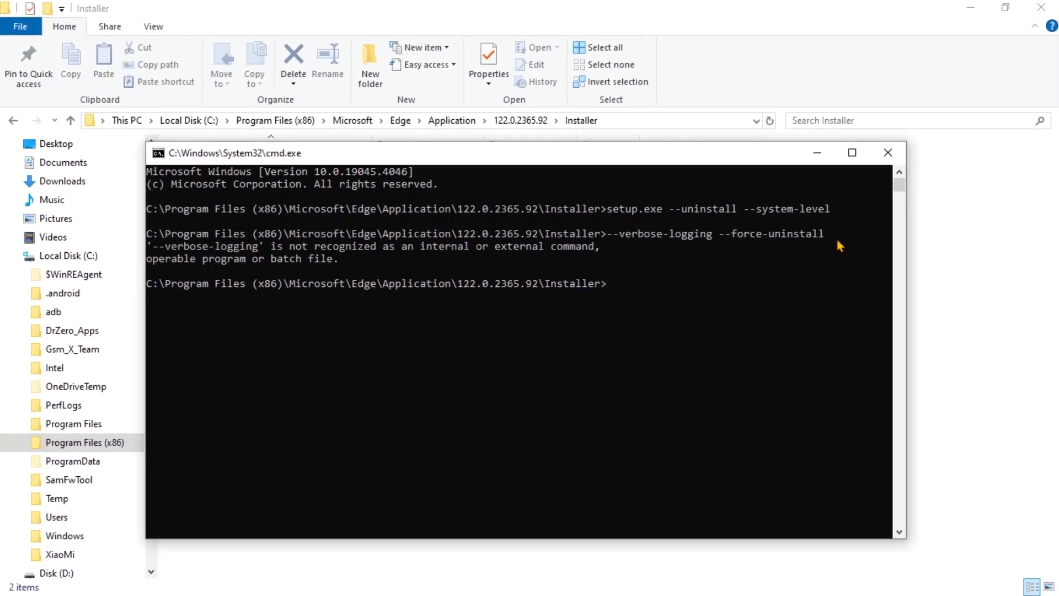
type("exit")
key("Return")
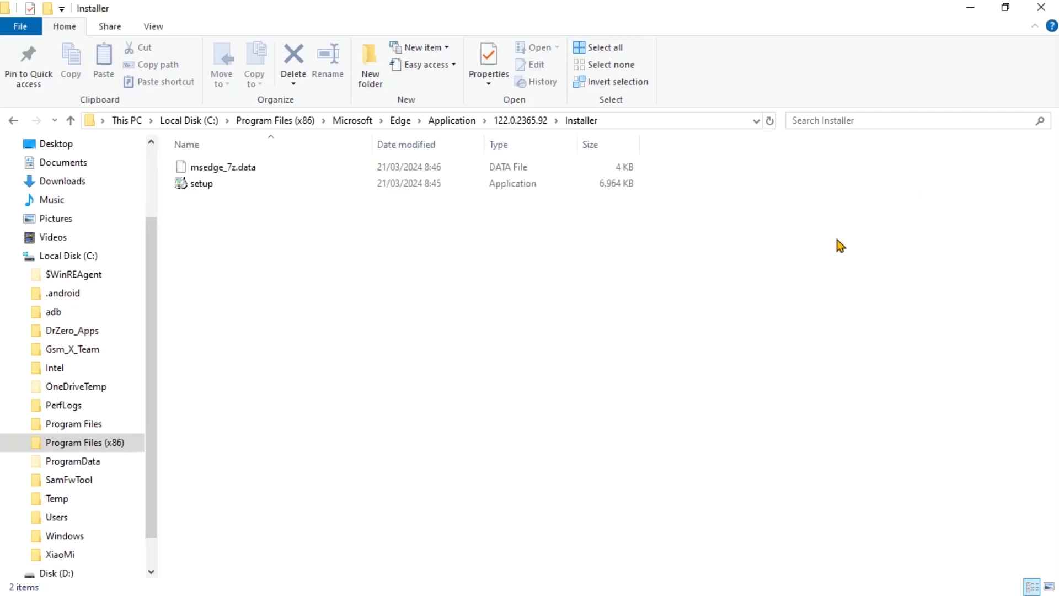
Step: Minimize File Explorer and close the Notepad file and the remaining Command Prompt window
left_click(972, 7)
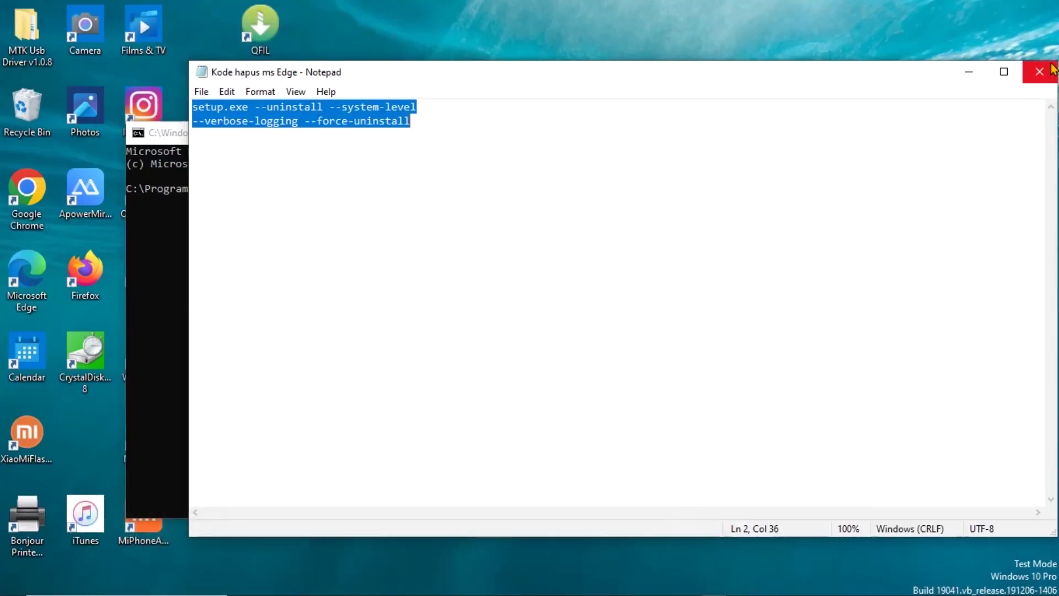
left_click(1050, 70)
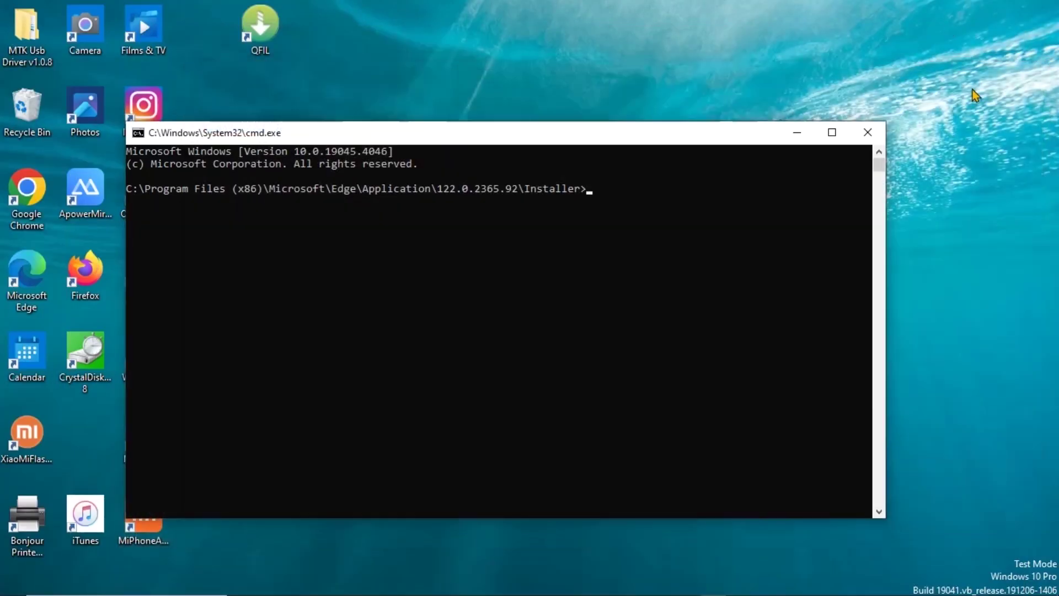
left_click(867, 133)
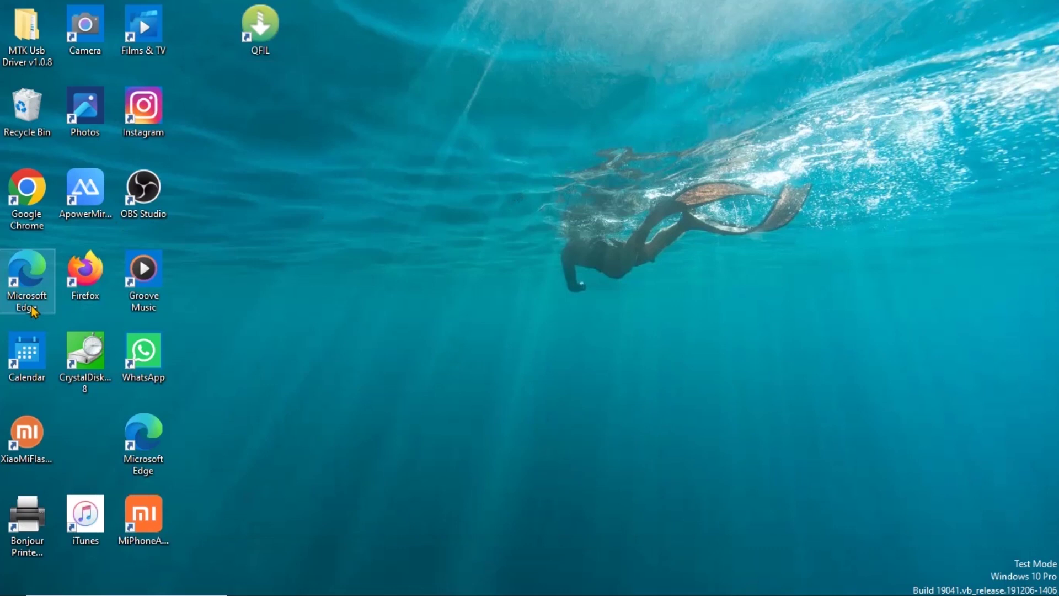
Step: Check whether Microsoft Edge launches from the desktop and look for its background processes in Task Manager, closing both windows
double_click(30, 284)
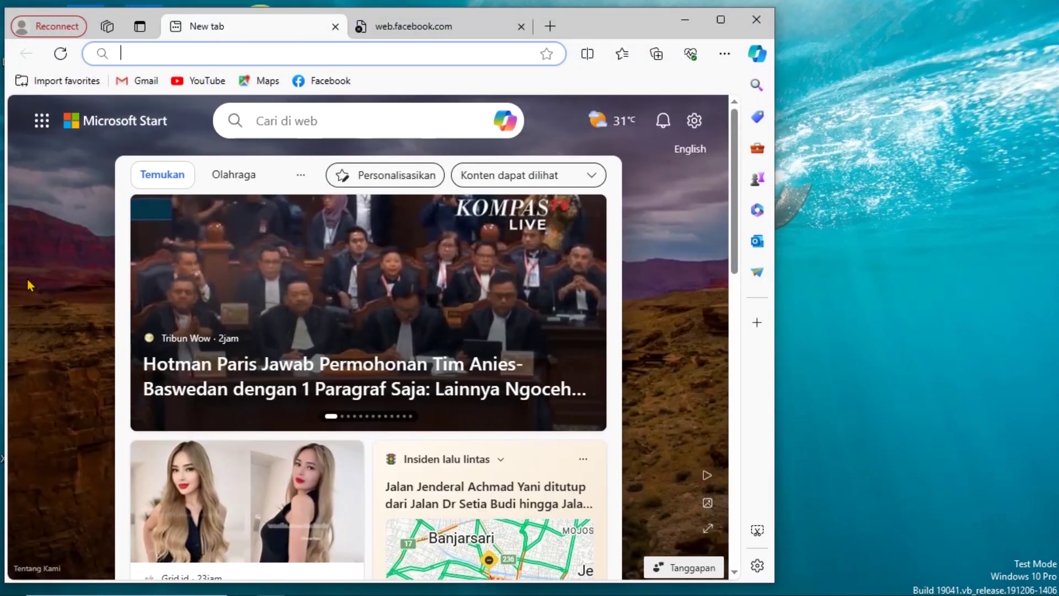
left_click(756, 25)
right_click(482, 581)
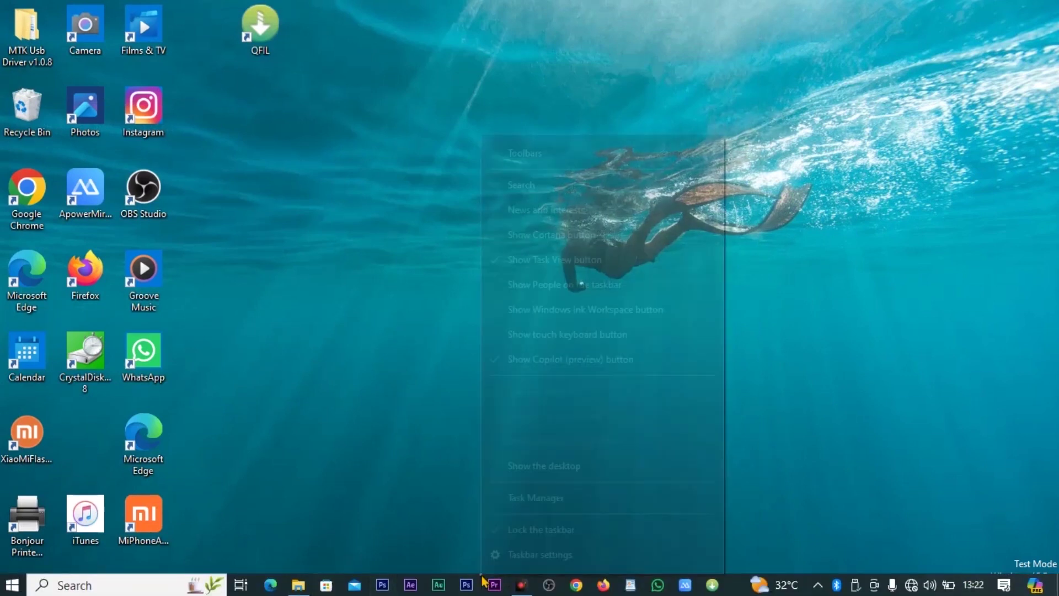
left_click(538, 499)
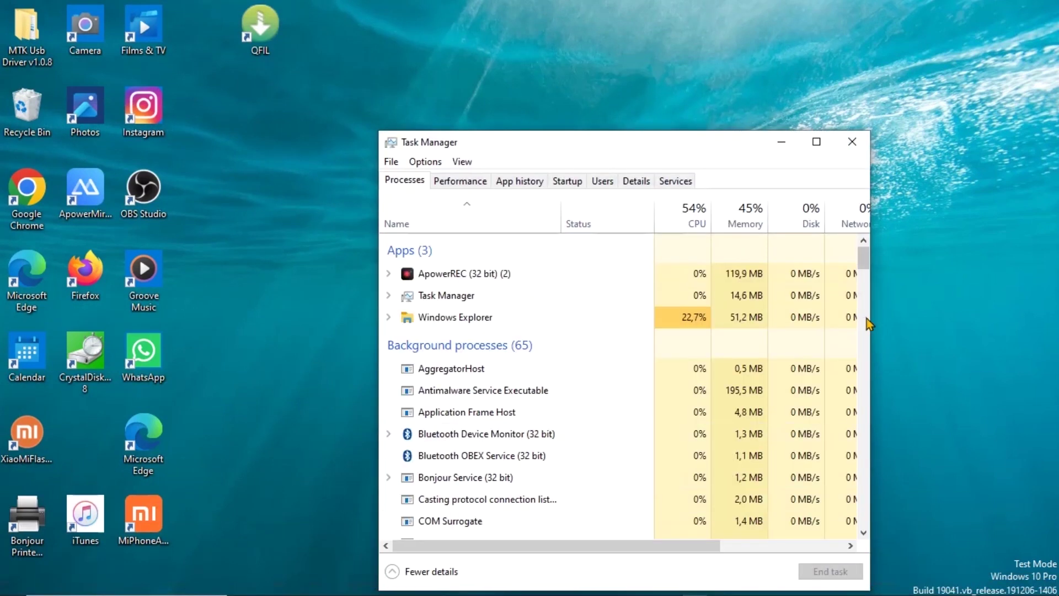
left_click_drag(865, 257, 866, 308)
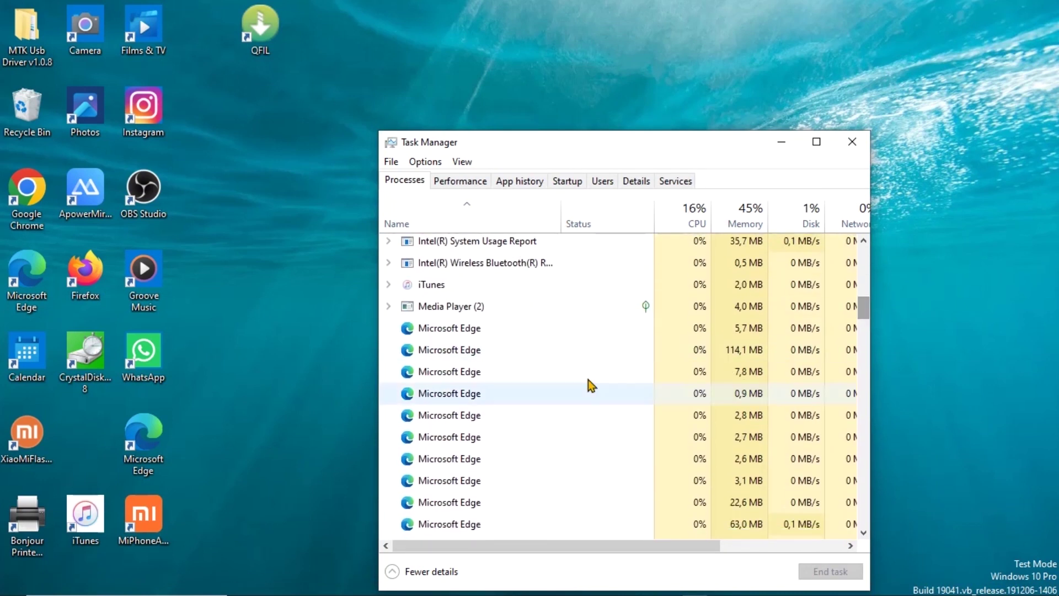
left_click(862, 144)
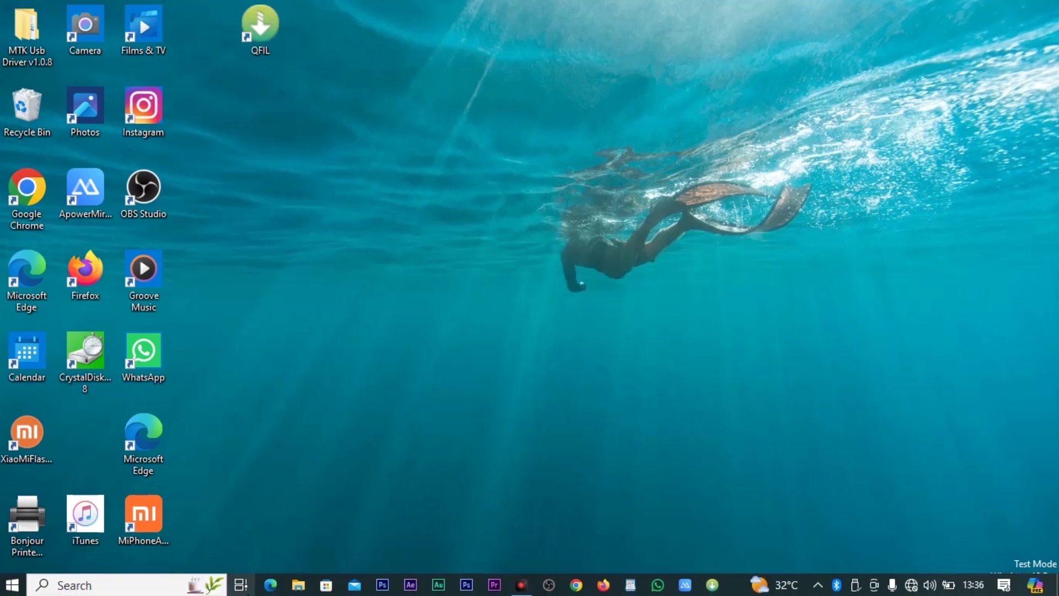
Step: Open the Microsoft folder inside Program Files (x86) on Local Disk (C:) in File Explorer
left_click(298, 585)
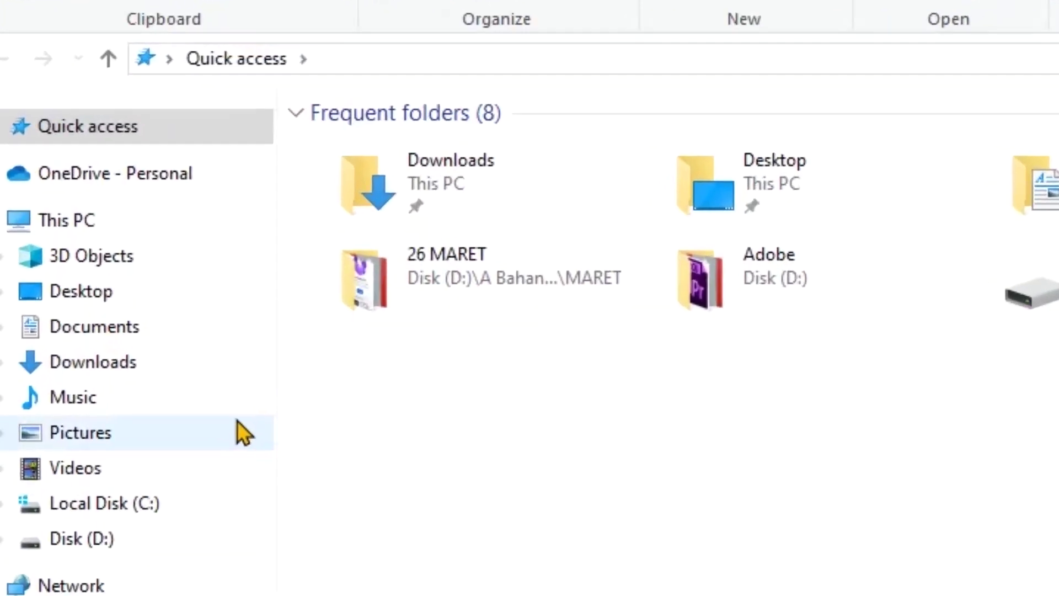
left_click(110, 507)
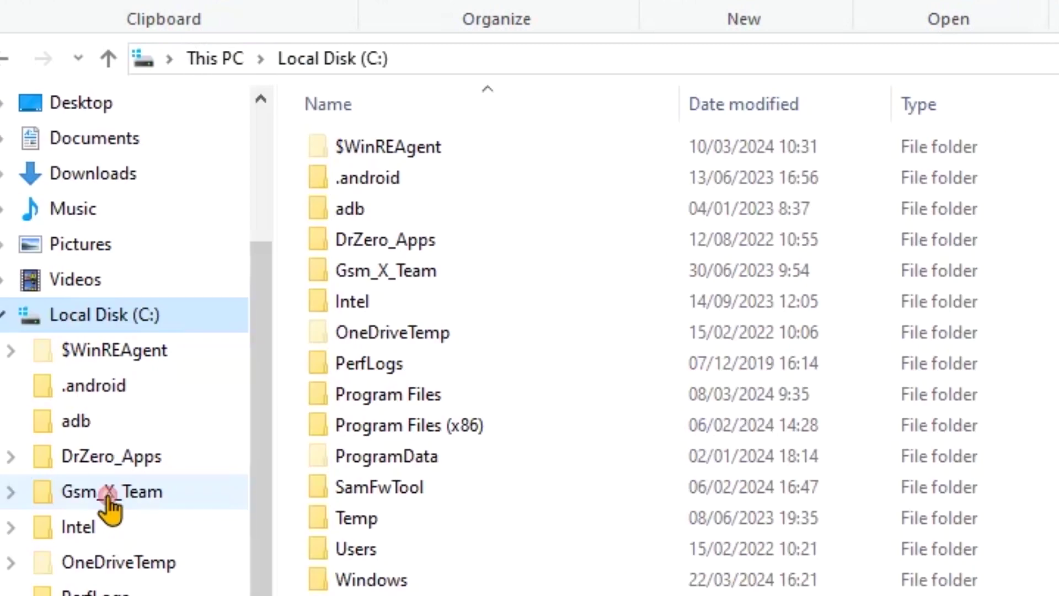
double_click(430, 426)
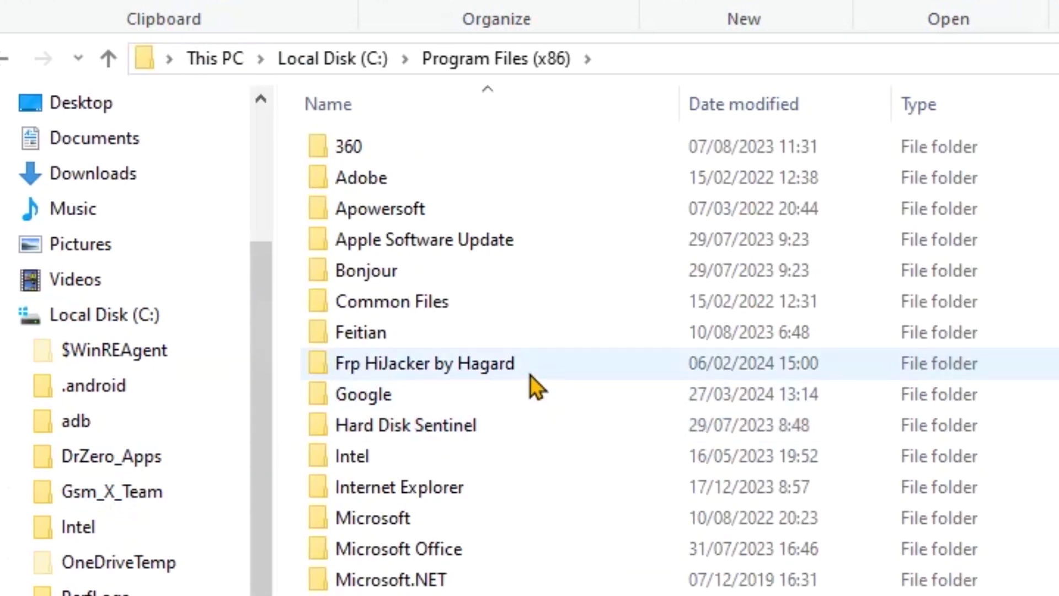
double_click(397, 520)
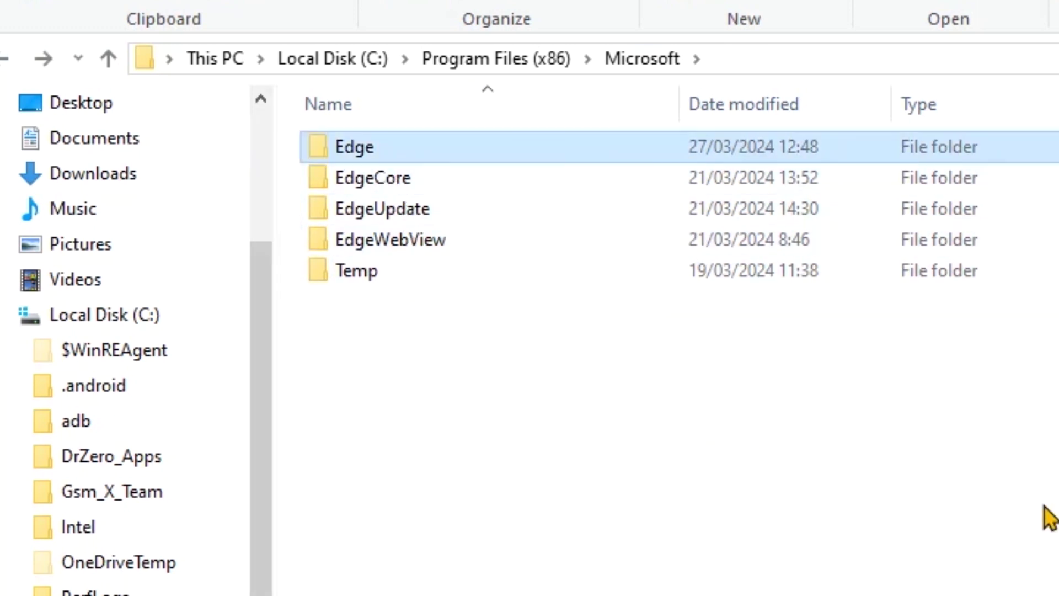
Step: Delete the Edge, EdgeCore, EdgeUpdate, EdgeWebView and Temp folders, retrying once and skipping any folders in use
left_click_drag(1058, 402, 309, 132)
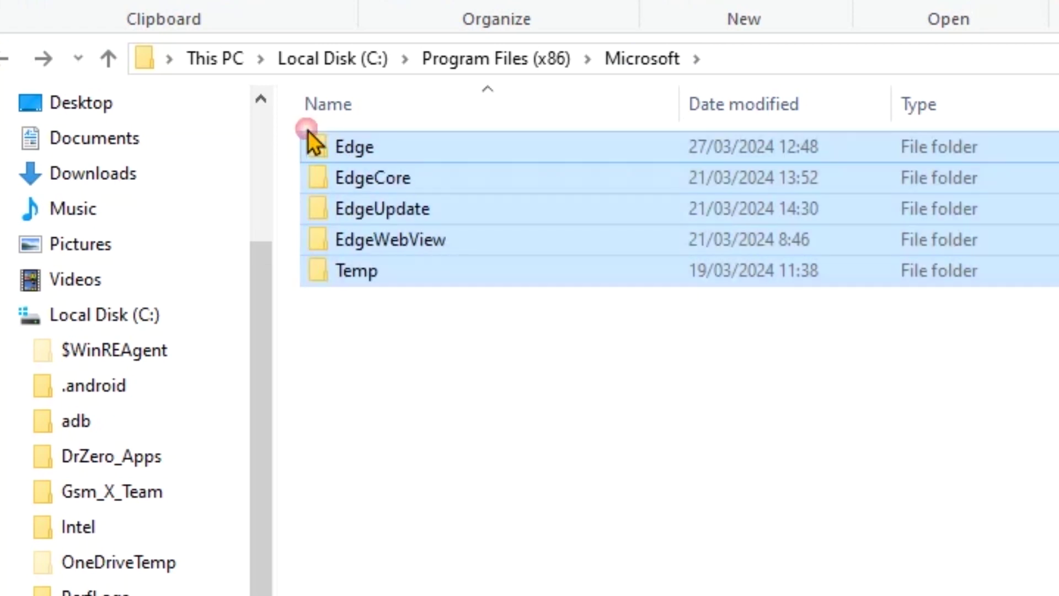
right_click(603, 240)
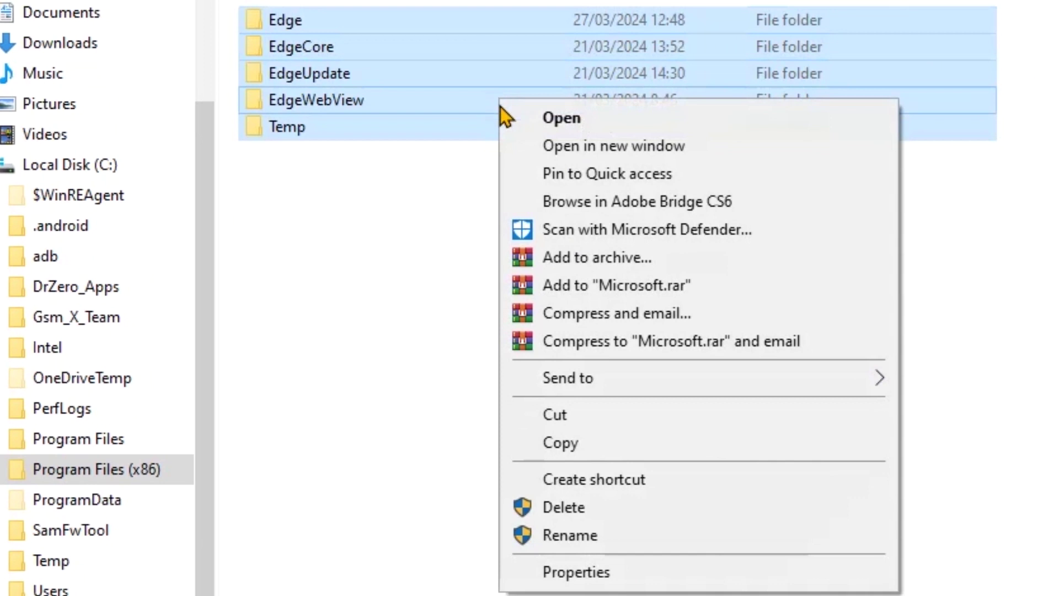
left_click(556, 505)
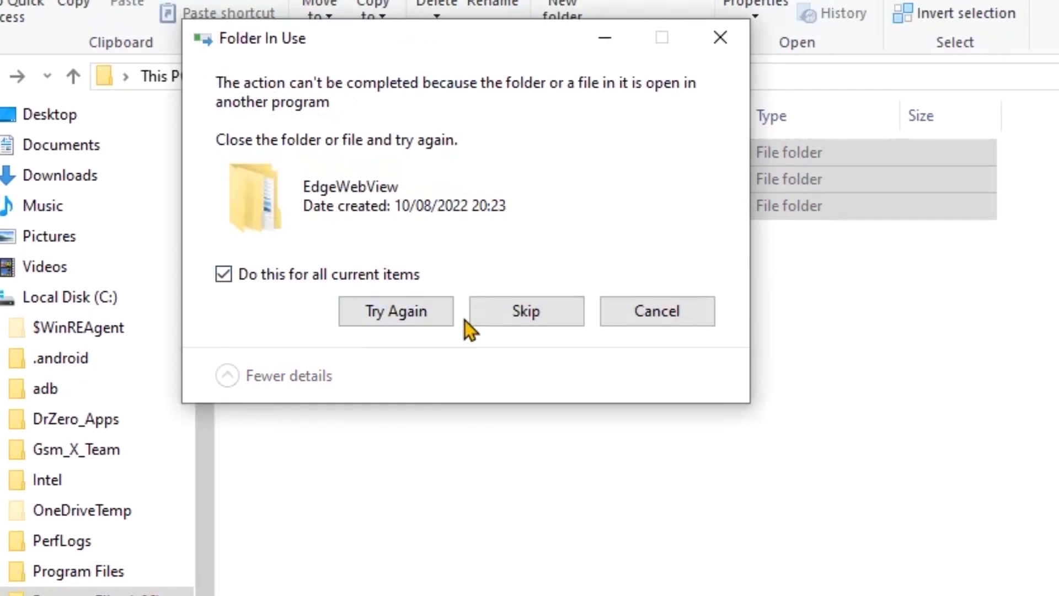
left_click(406, 314)
left_click(501, 306)
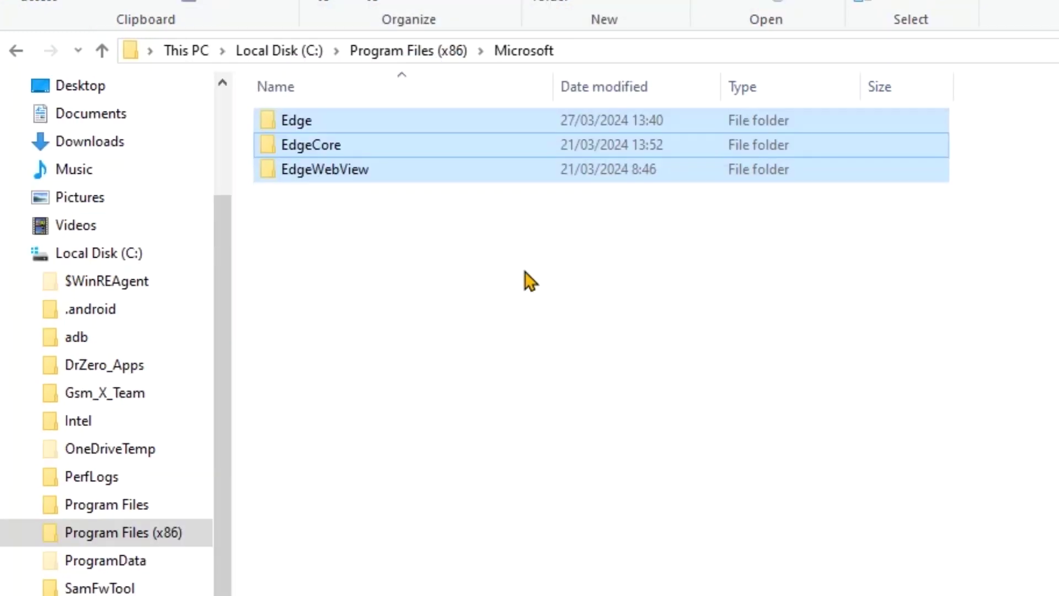
left_click(436, 221)
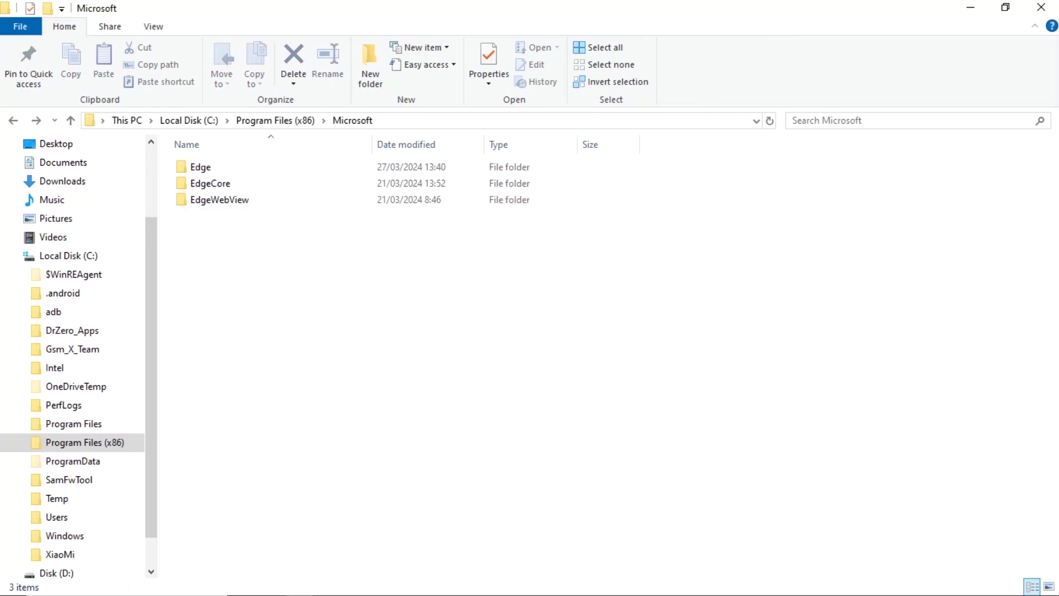
Step: Switch to Google Chrome and search the web for "iobit unlocker"
mouse_move(270, 593)
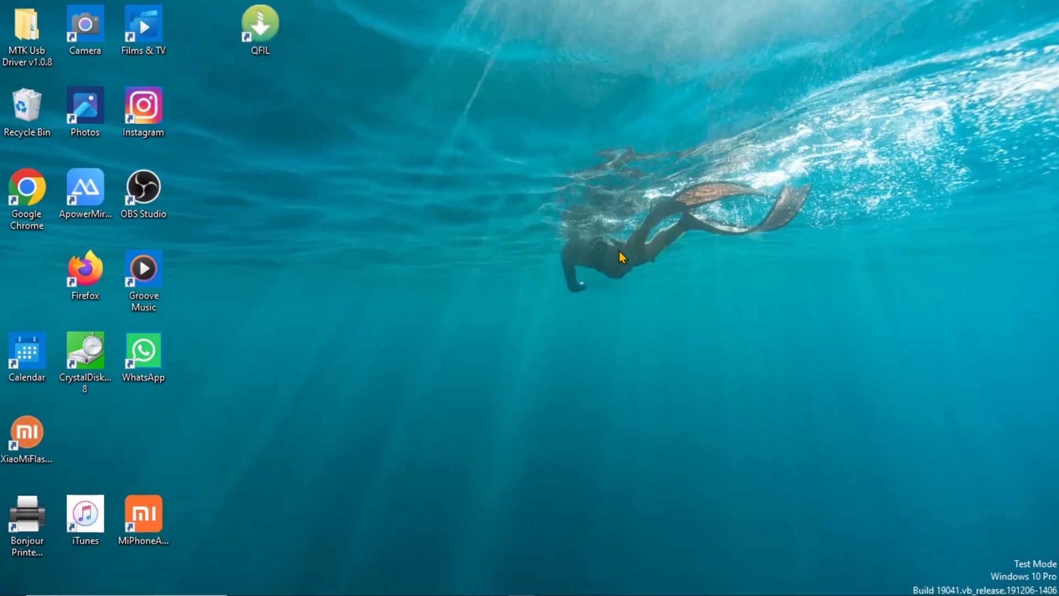
double_click(28, 196)
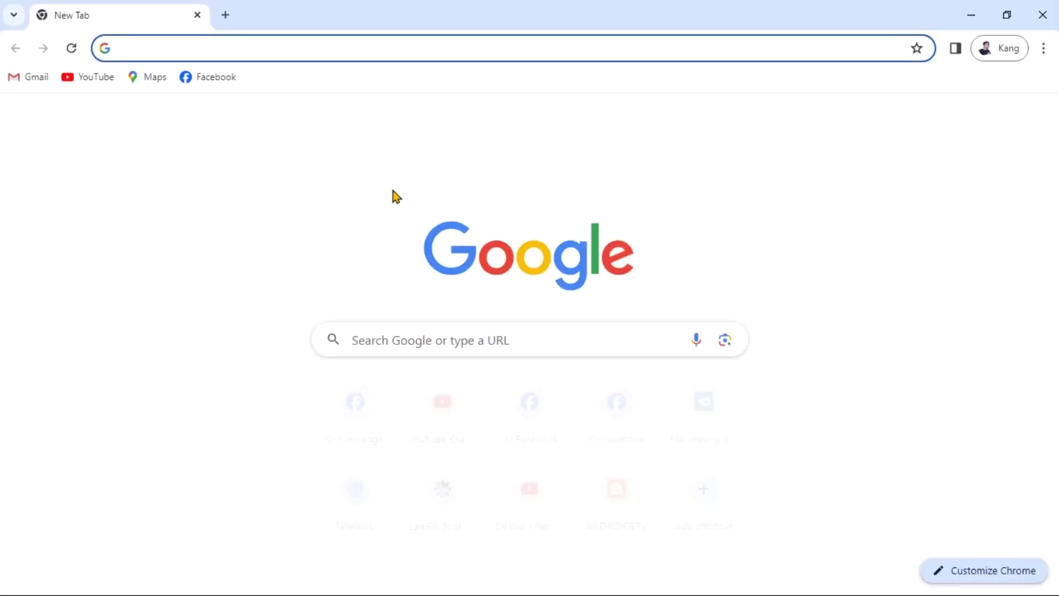
type("iobit unlocker")
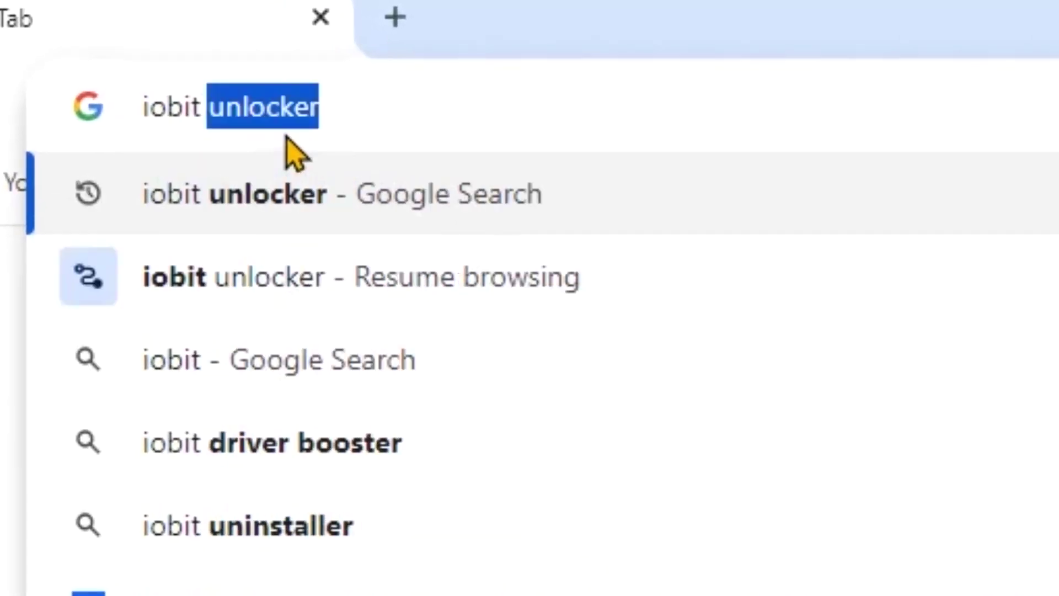
left_click(354, 114)
left_click_drag(338, 113, 123, 127)
left_click(532, 118)
left_click_drag(532, 118, 117, 114)
key("Return")
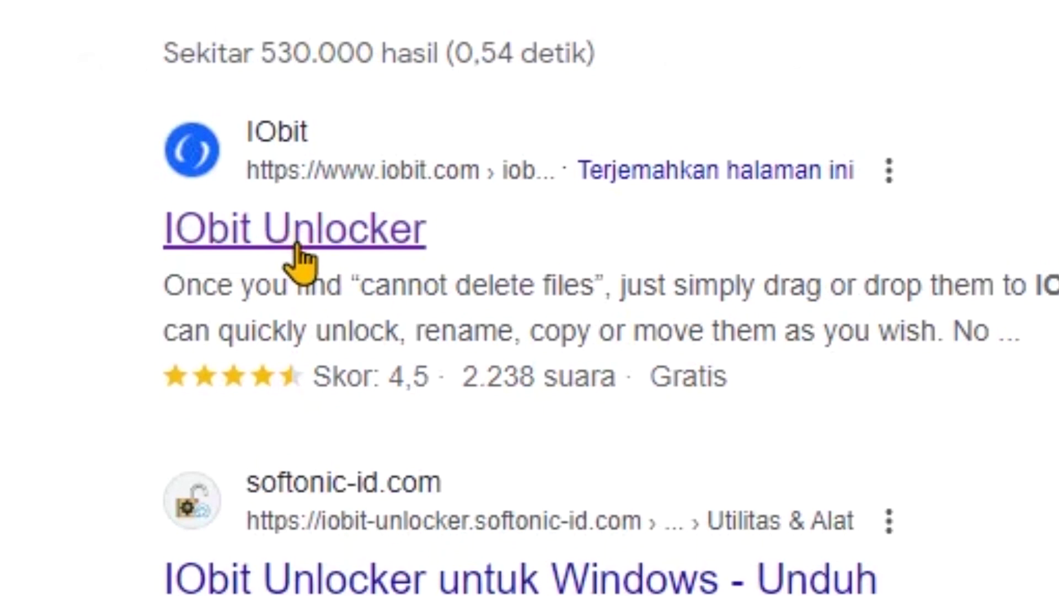
Step: Open the official IObit Unlocker page from the search results and download the free installer
left_click(297, 244)
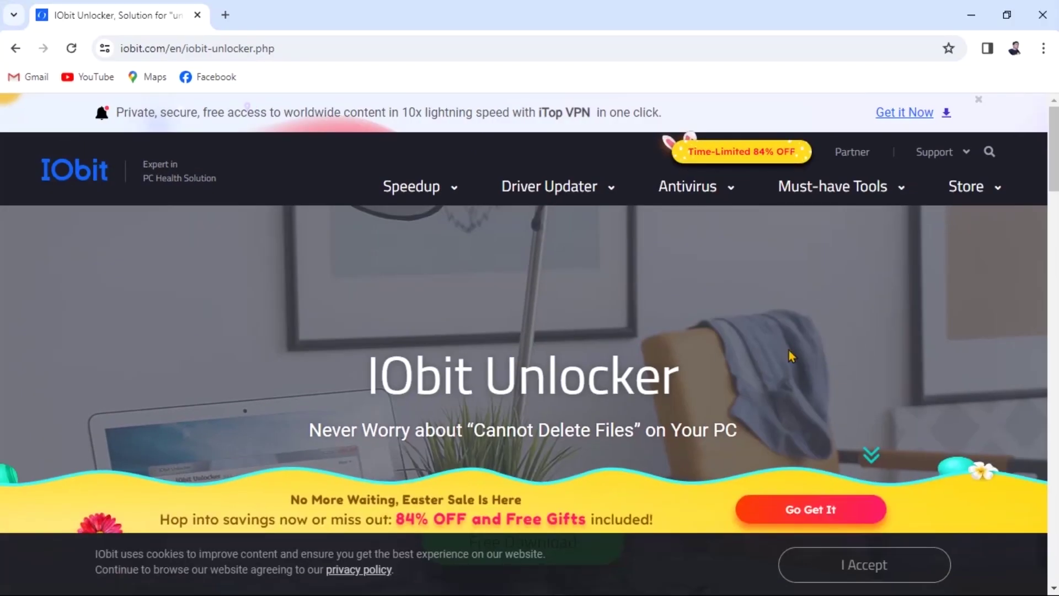
scroll(1055, 205, "down", 3)
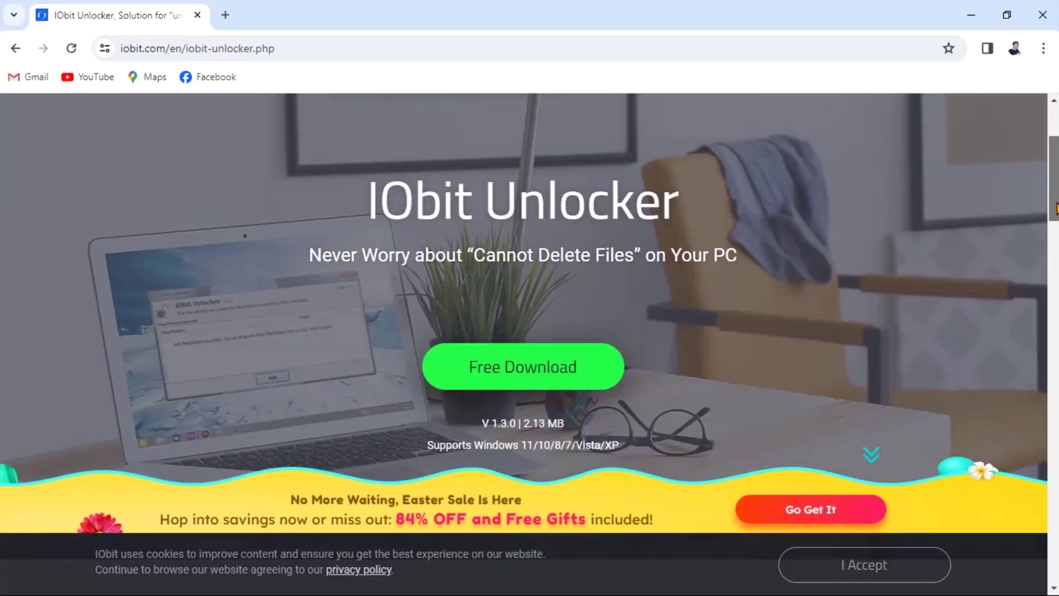
scroll(1055, 209, "down", 2)
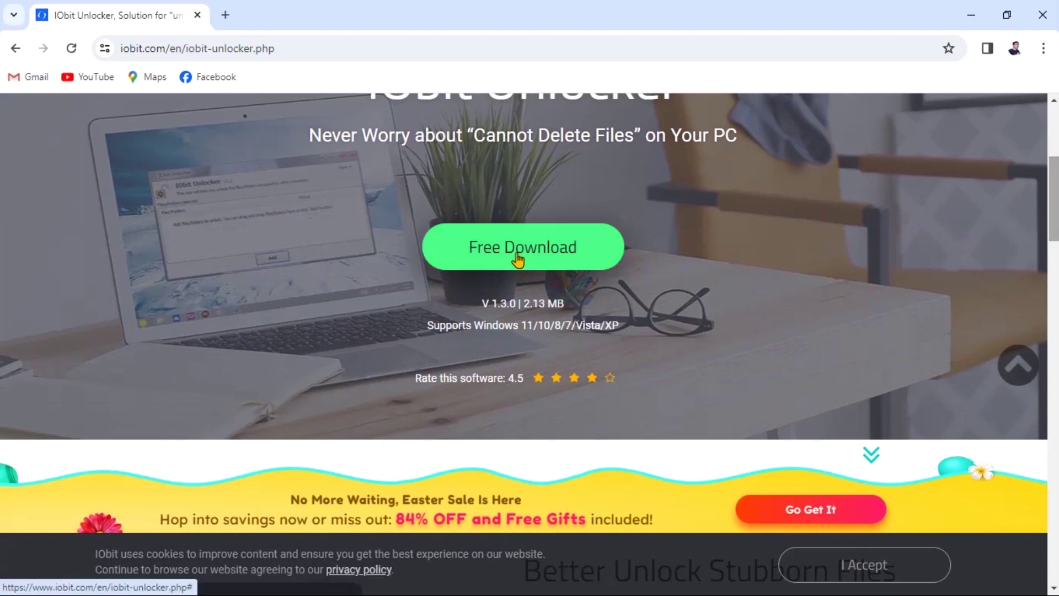
left_click(518, 255)
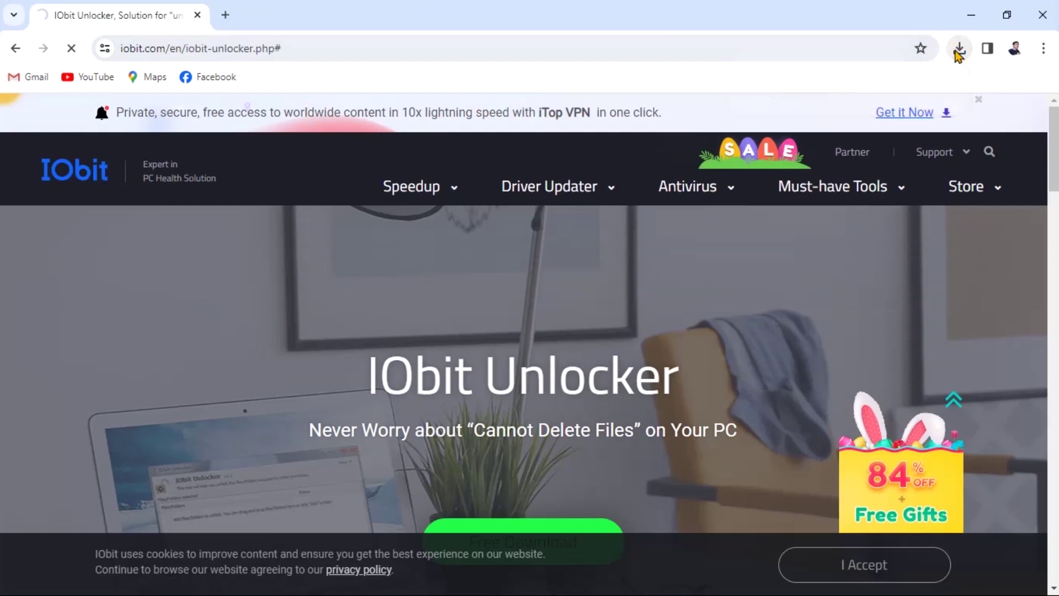
Step: Run the downloaded unlocker-setup.exe and install IObit Unlocker in its default folder with a desktop icon, launching it on completion
left_click(960, 55)
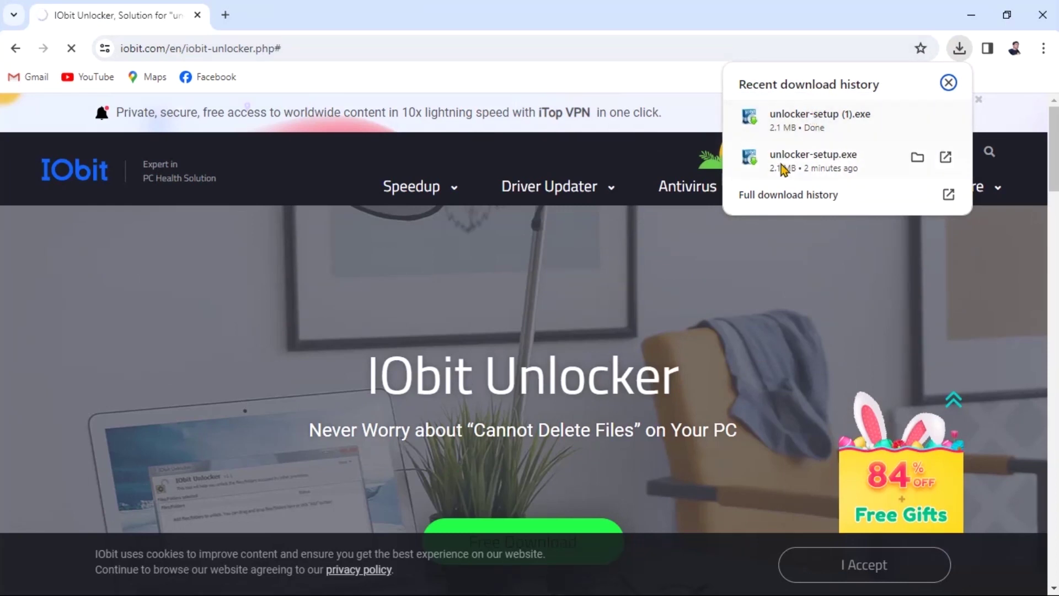
left_click(945, 159)
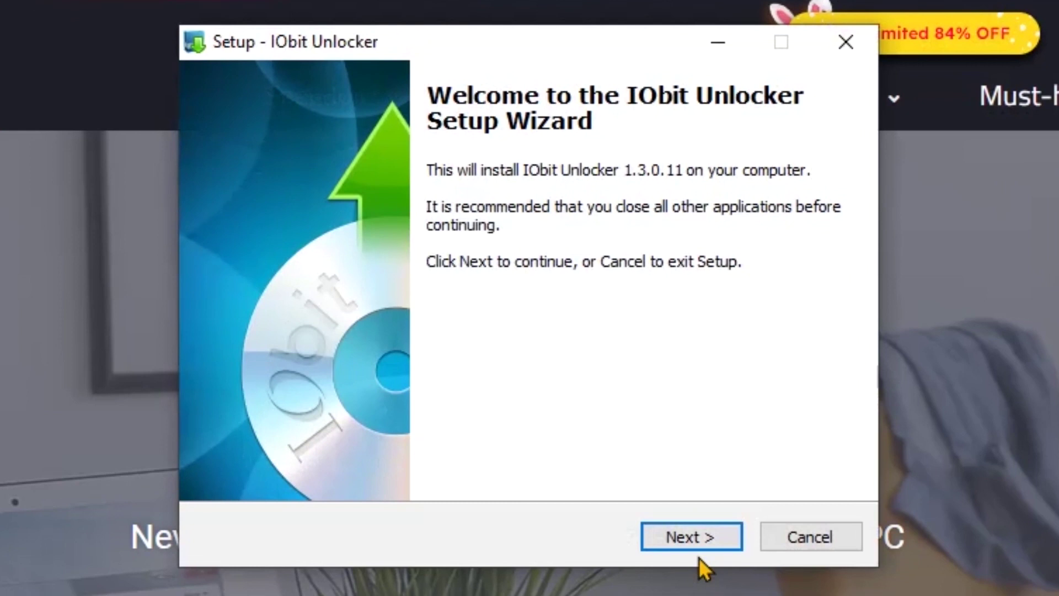
left_click(696, 543)
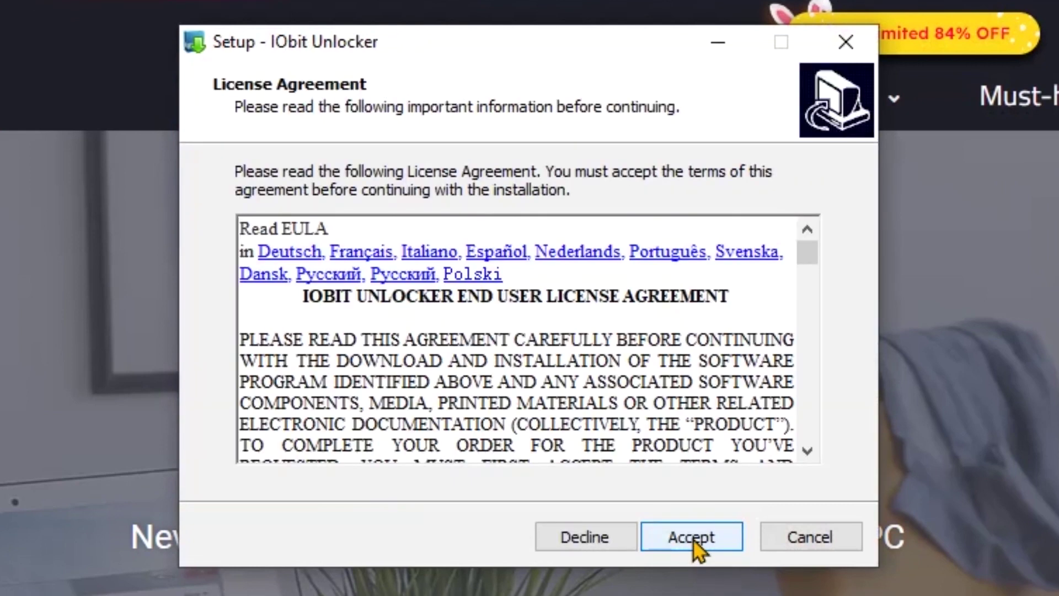
left_click(695, 543)
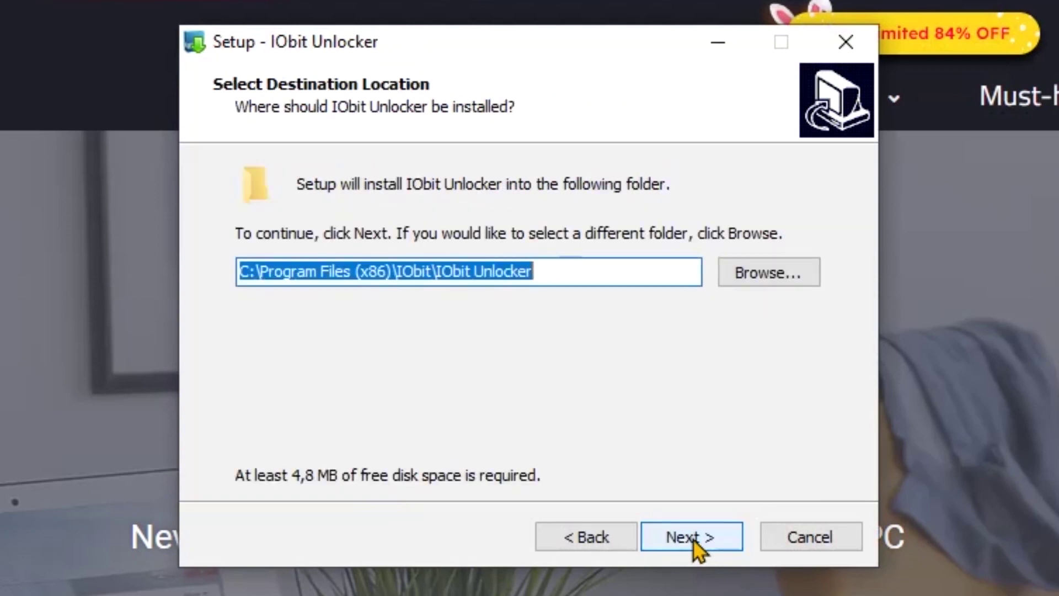
left_click(696, 543)
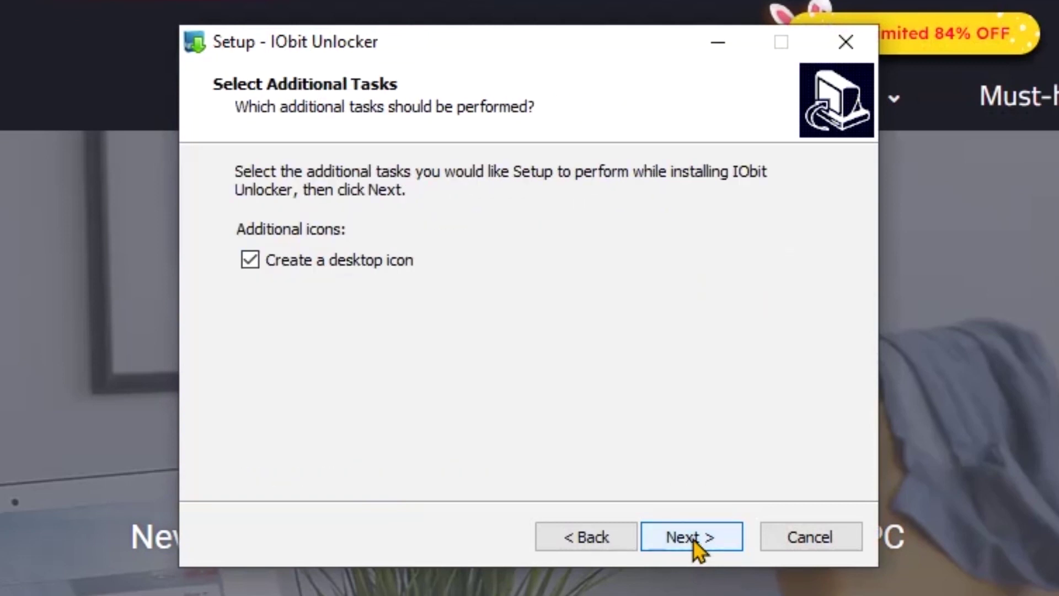
left_click(693, 537)
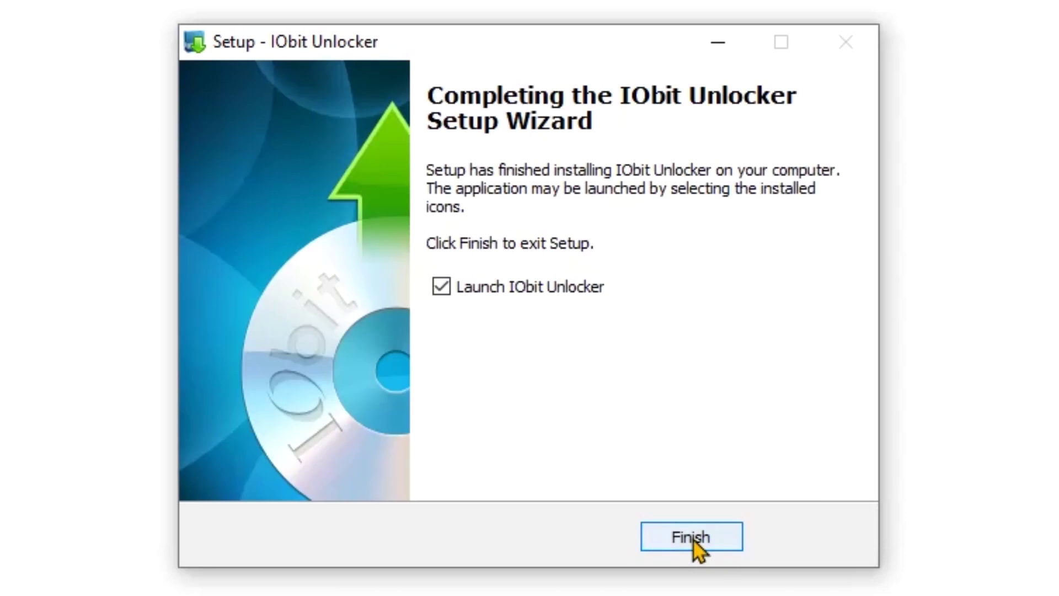
left_click(695, 544)
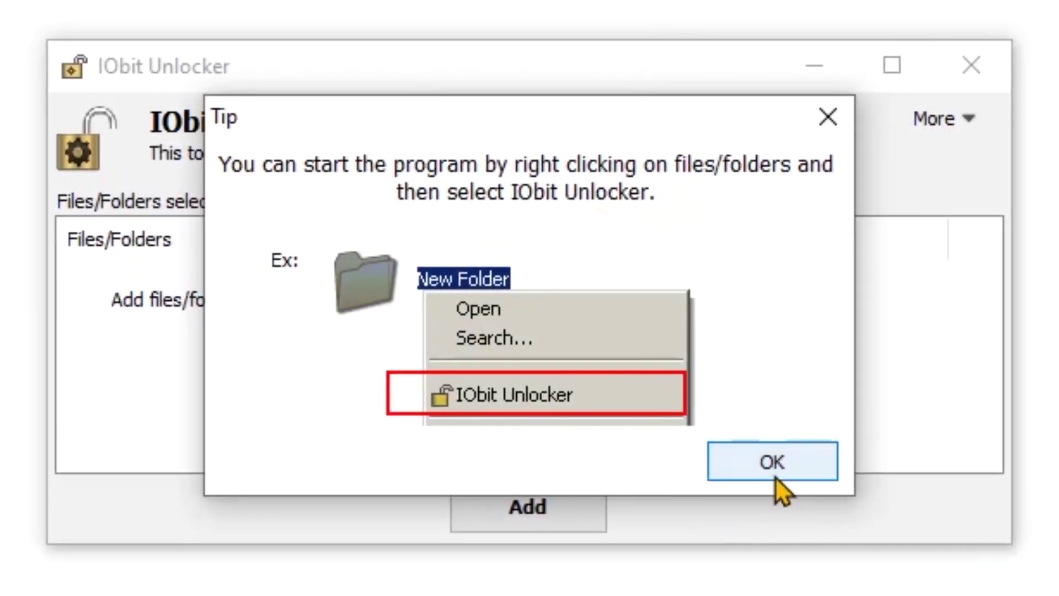
Step: Dismiss the IObit Unlocker tip and close both the tool and the Chrome window
left_click(763, 453)
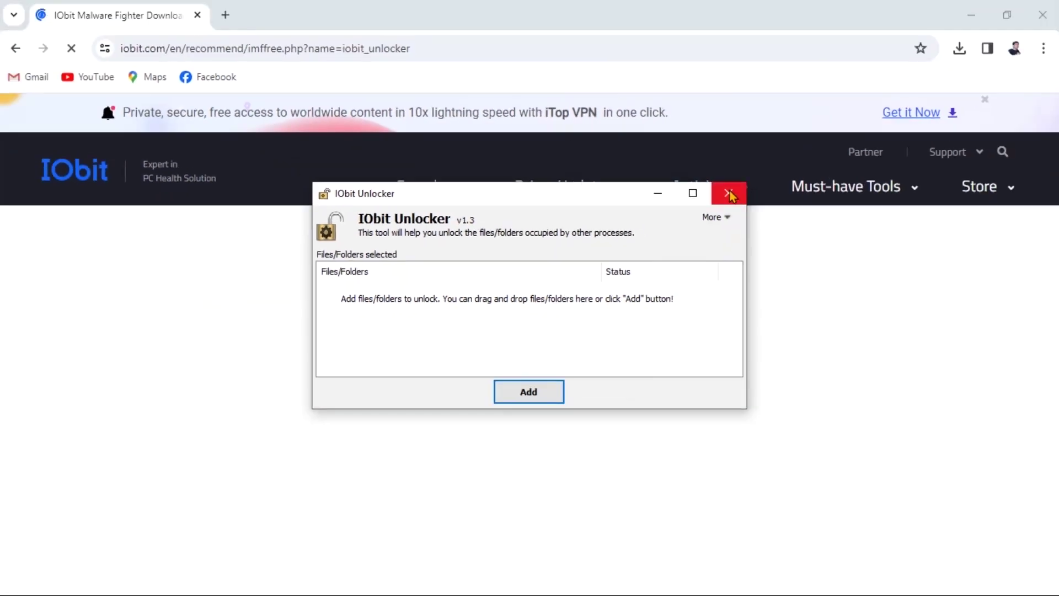
left_click(960, 70)
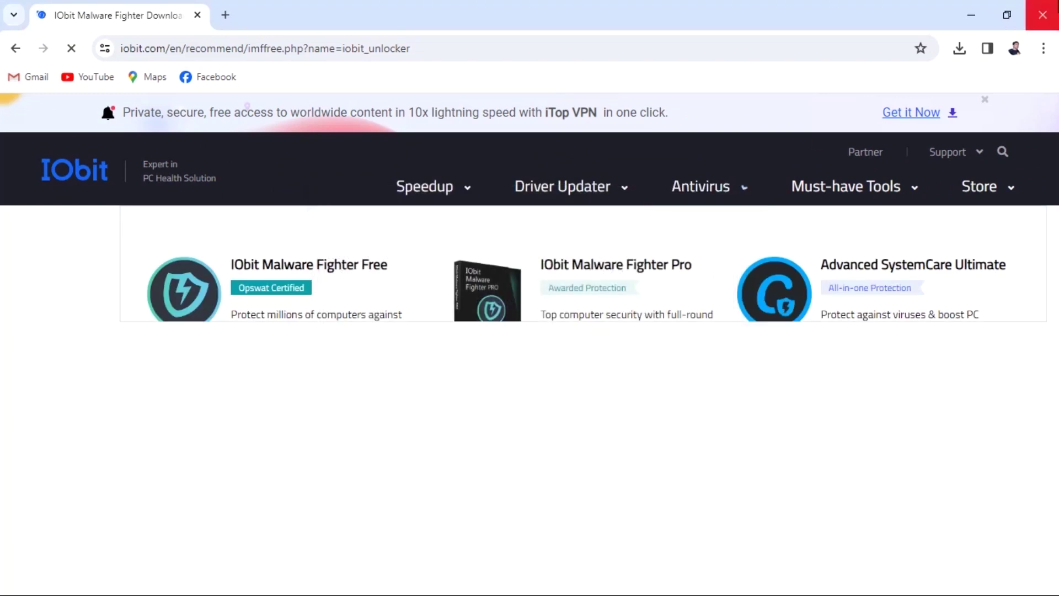
left_click(1042, 15)
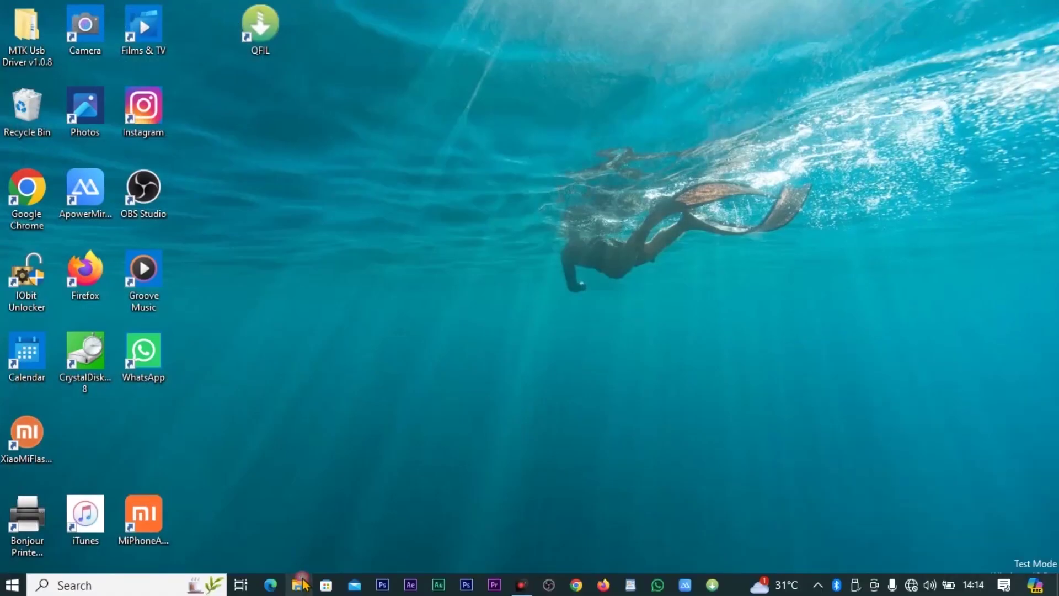
Step: Reopen File Explorer at the Microsoft folder inside Program Files (x86) on Local Disk (C:)
left_click(302, 579)
left_click(96, 378)
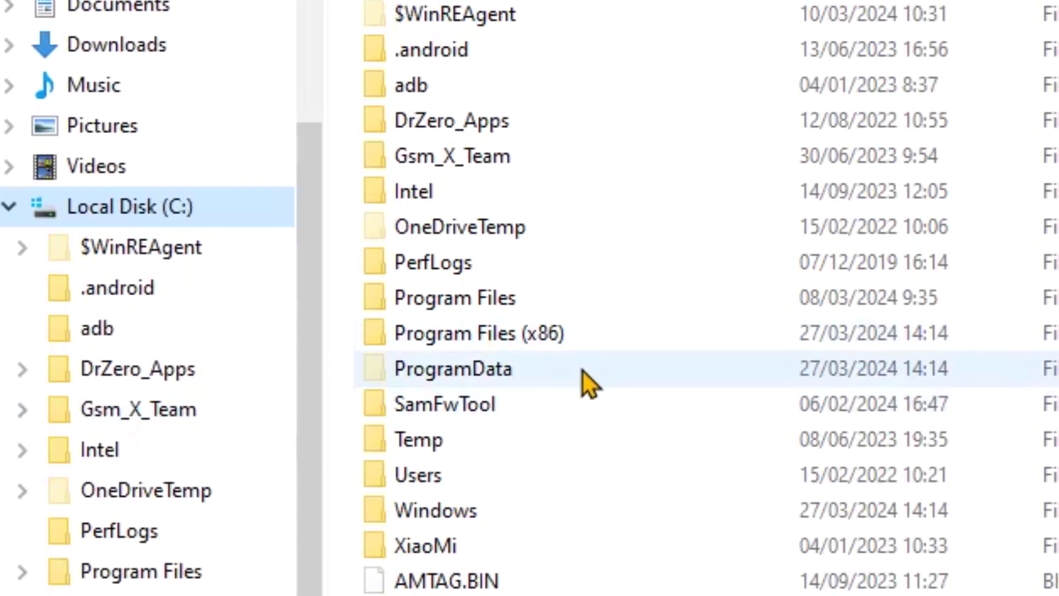
double_click(462, 331)
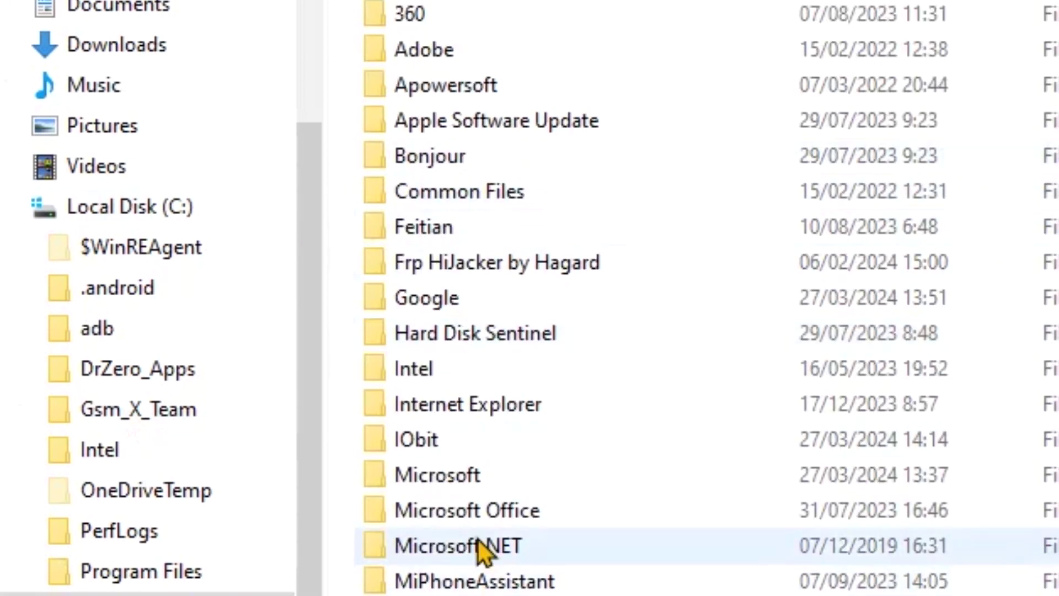
left_click(455, 477)
double_click(454, 475)
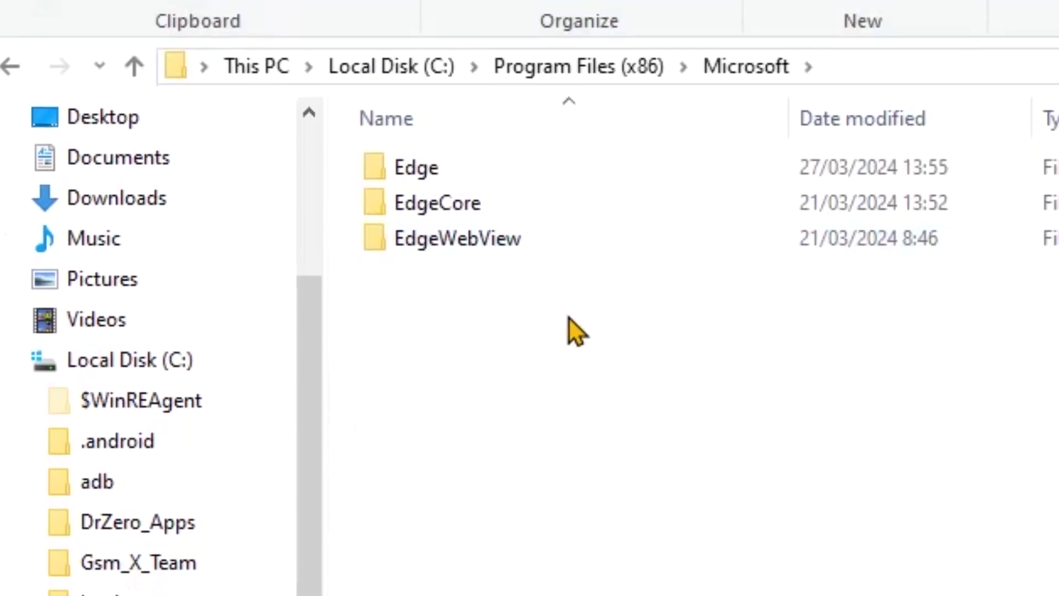
Step: Unlock the Edge, EdgeCore and EdgeWebView folders together with IObit Unlocker and exit the tool
left_click_drag(569, 319, 397, 163)
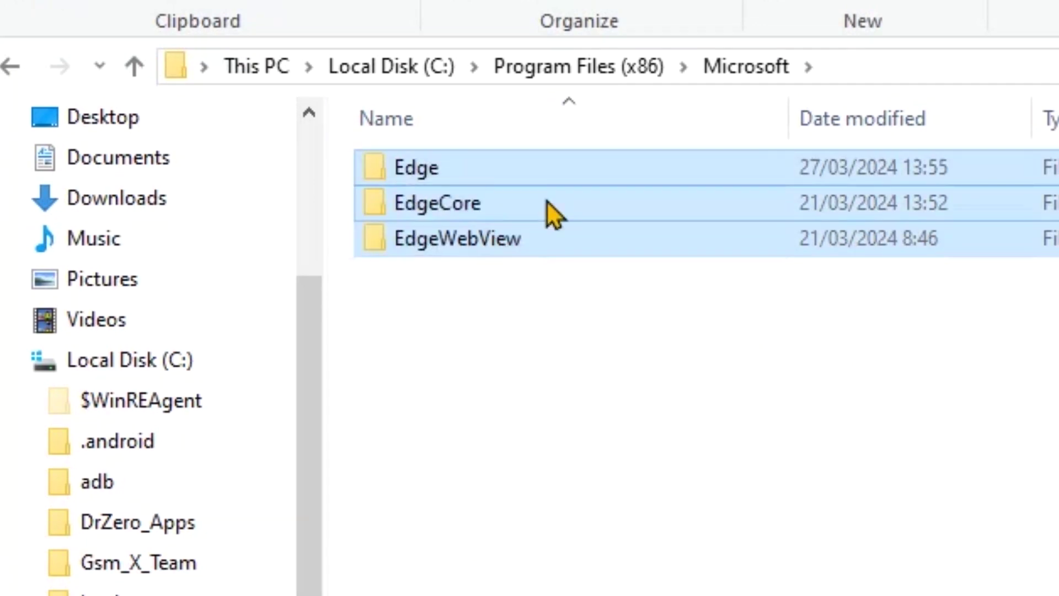
right_click(603, 186)
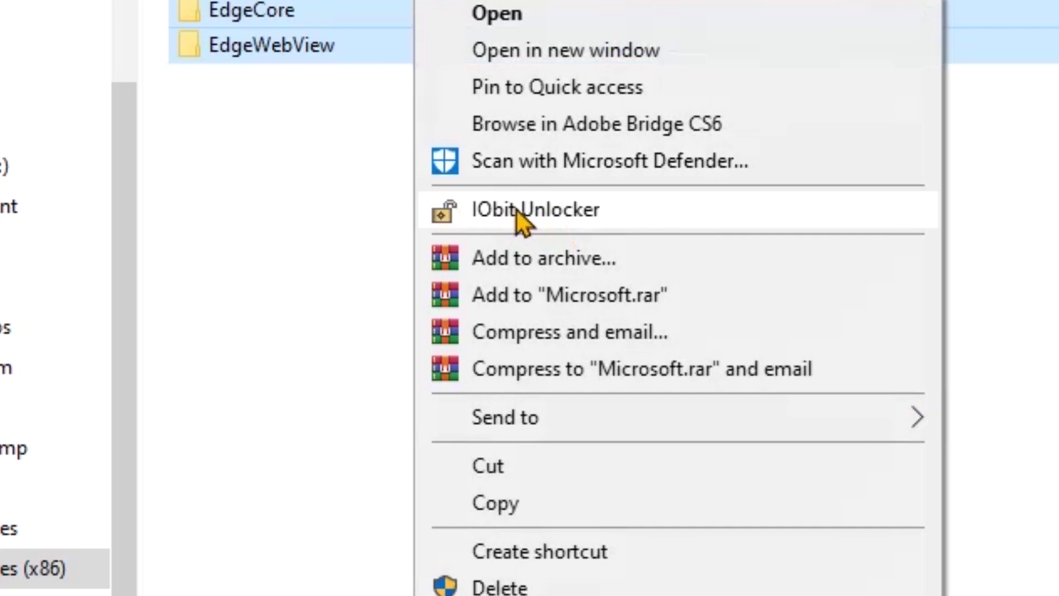
left_click(624, 219)
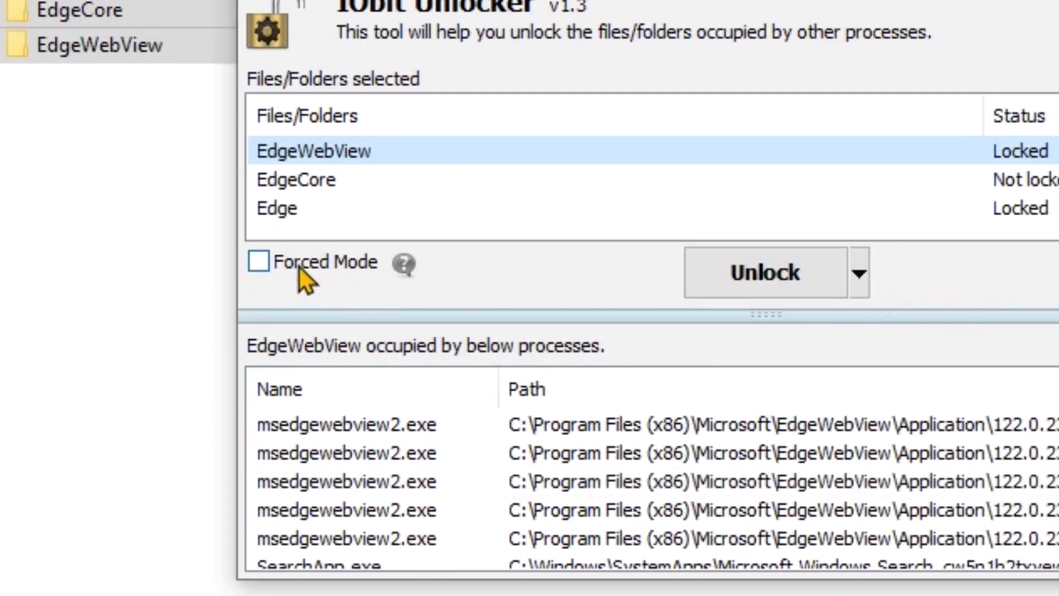
left_click(845, 282)
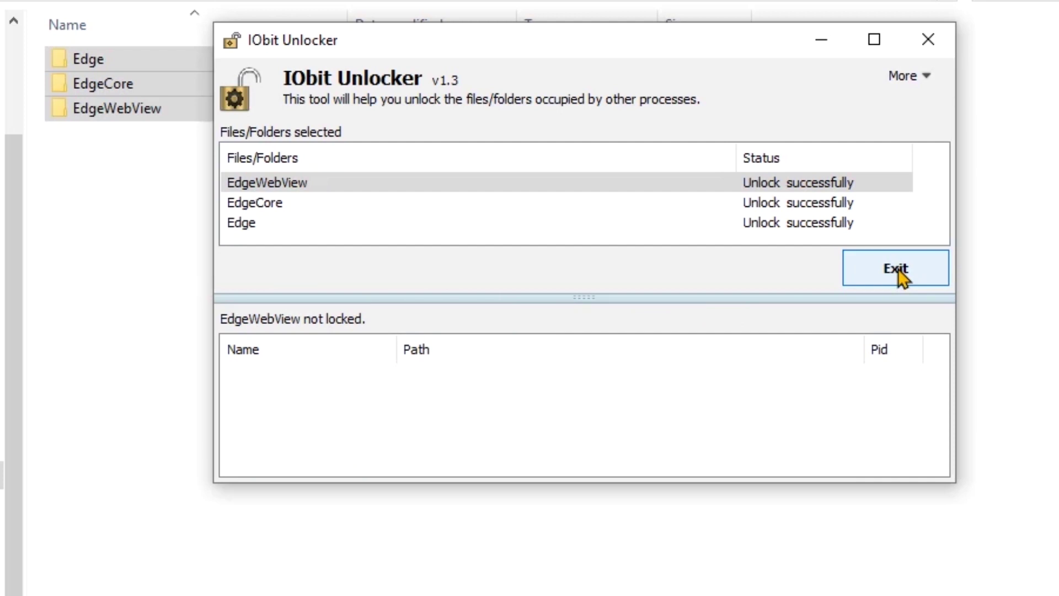
left_click(898, 272)
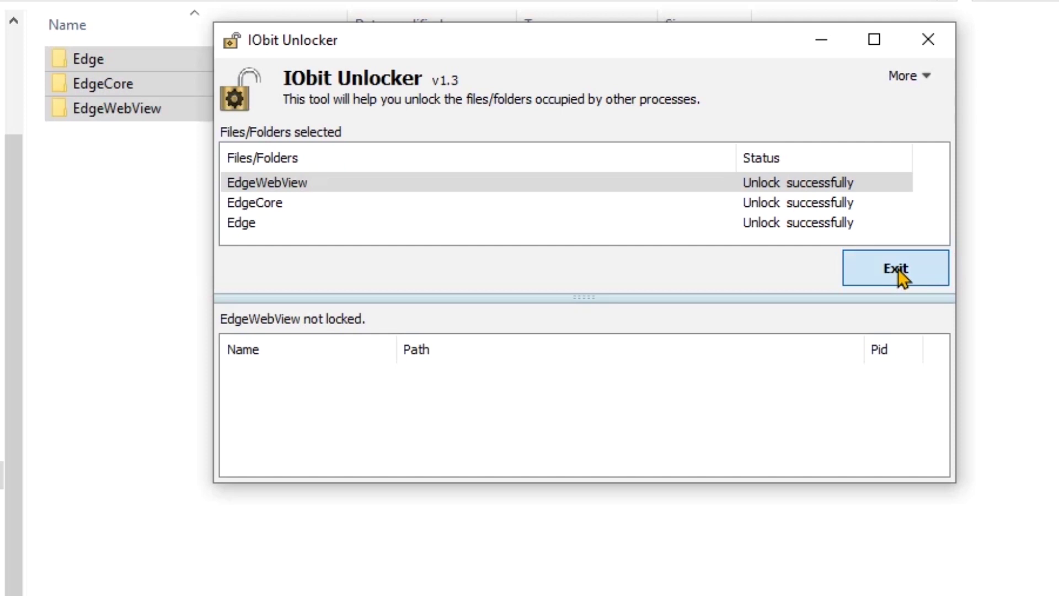
Step: Exit IObit Unlocker, delete the unlocked Edge, EdgeCore and EdgeWebView folders, and close File Explorer
left_click(897, 271)
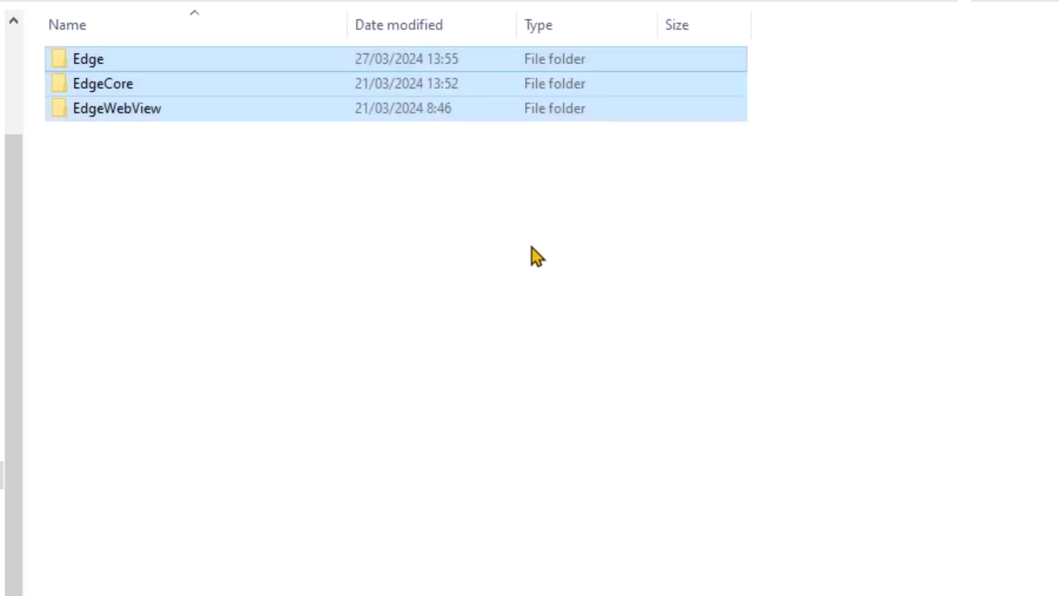
right_click(322, 81)
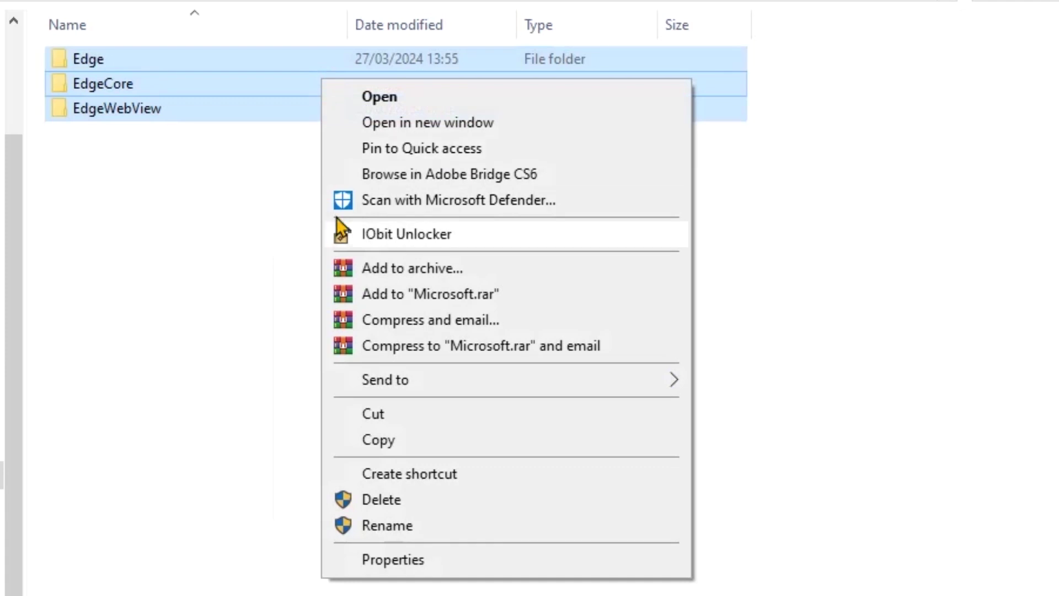
left_click(380, 501)
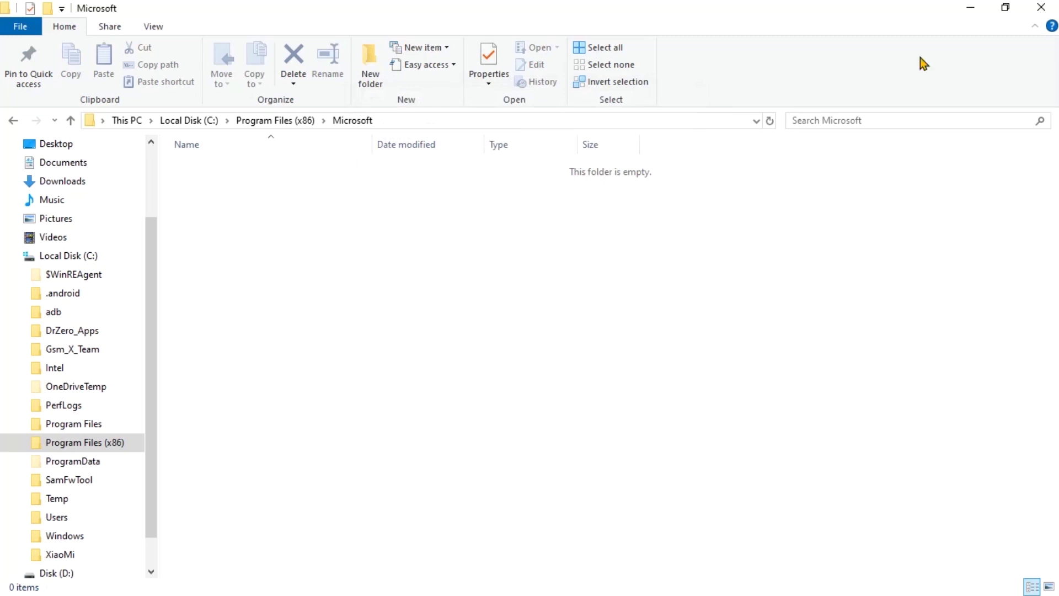
left_click(1043, 8)
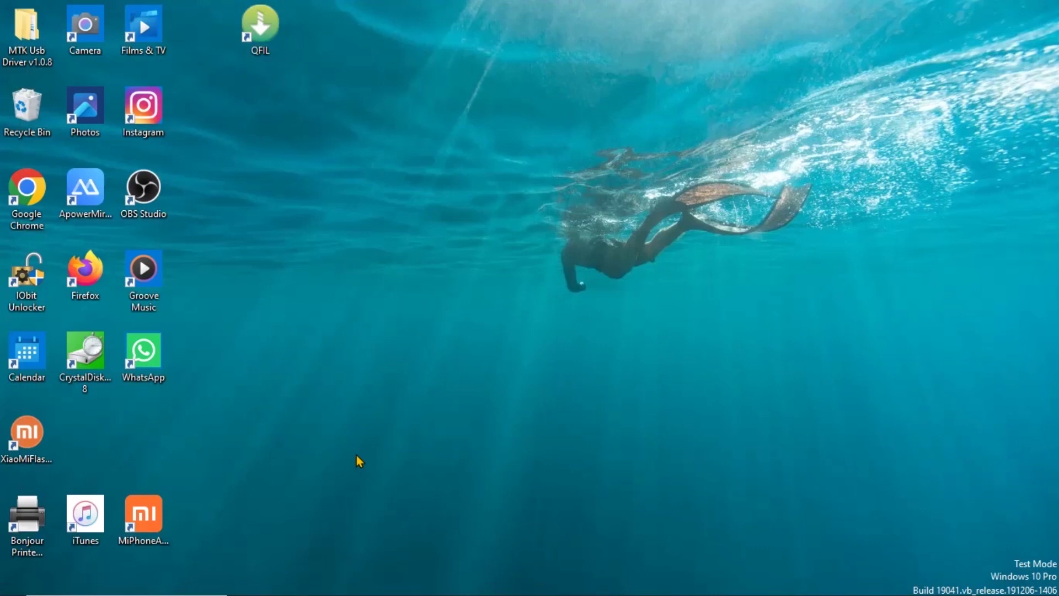
Step: Launch the leftover Microsoft Edge shortcuts from Start and the taskbar, accepting the deletion of each broken shortcut
mouse_move(143, 589)
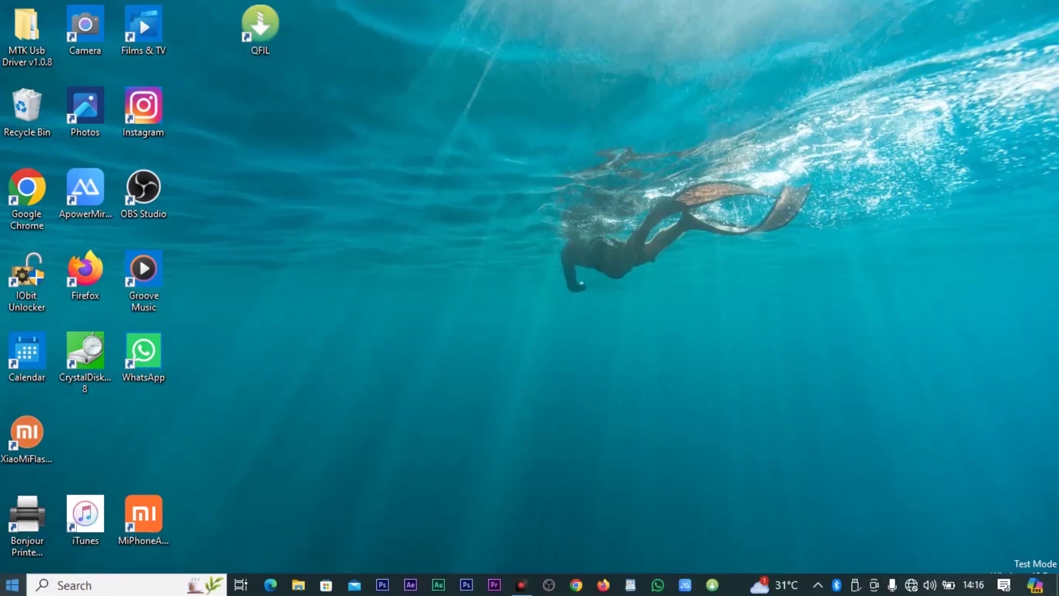
left_click(11, 587)
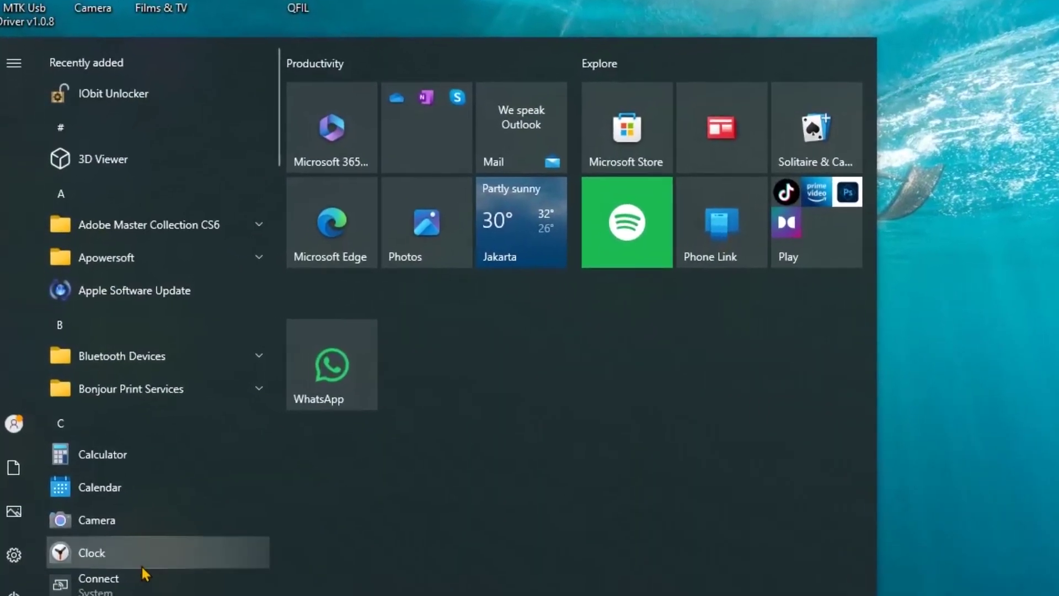
left_click(355, 232)
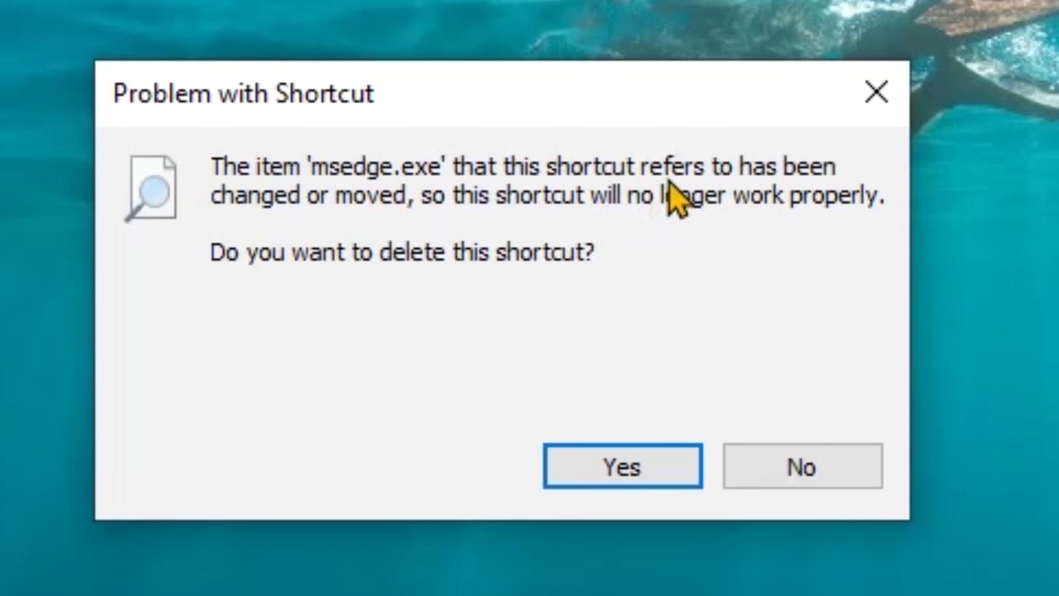
left_click(611, 465)
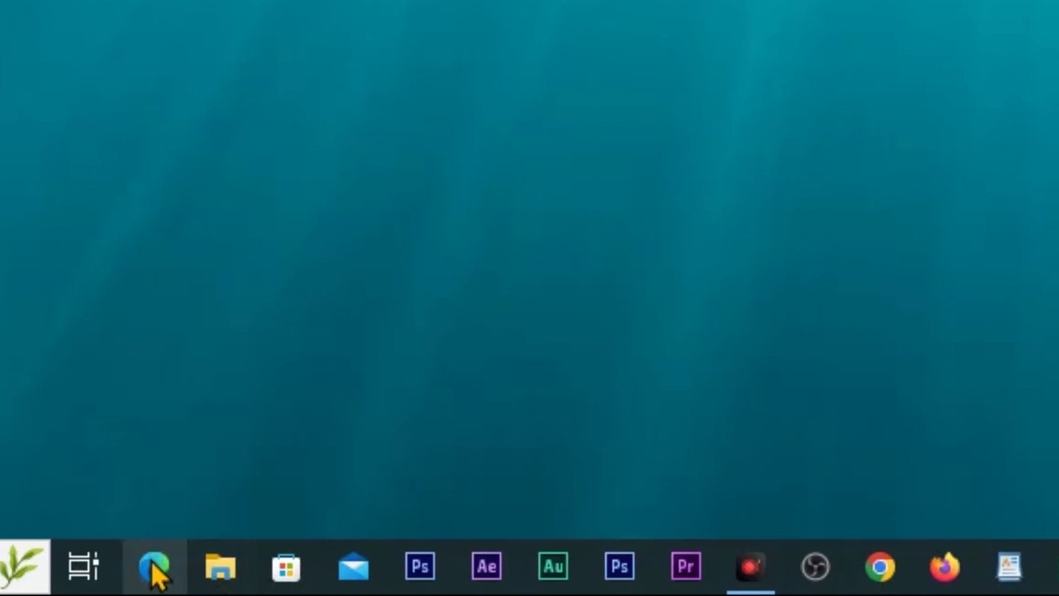
left_click(155, 566)
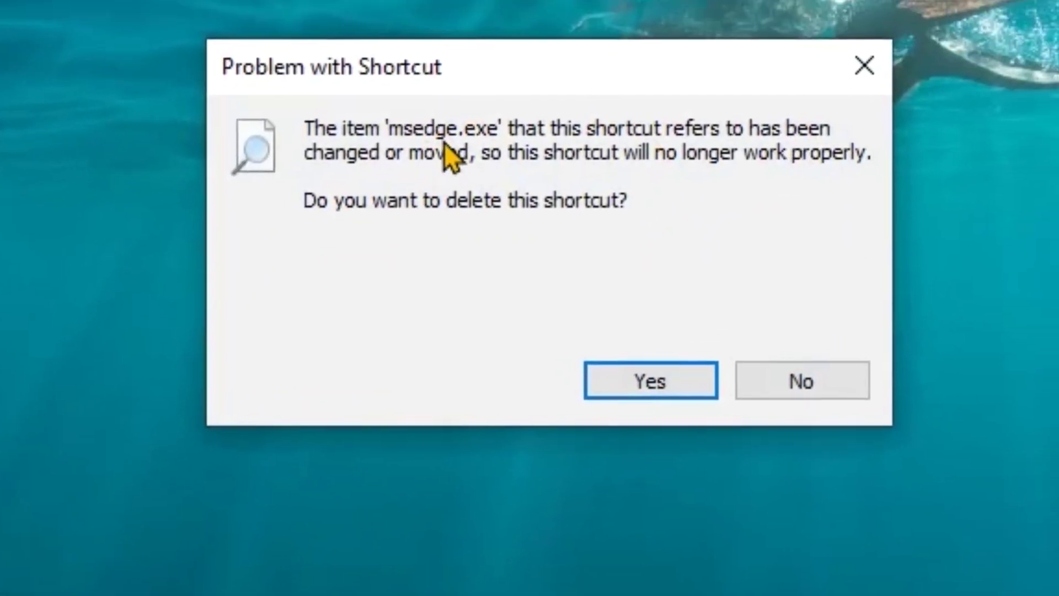
left_click(667, 381)
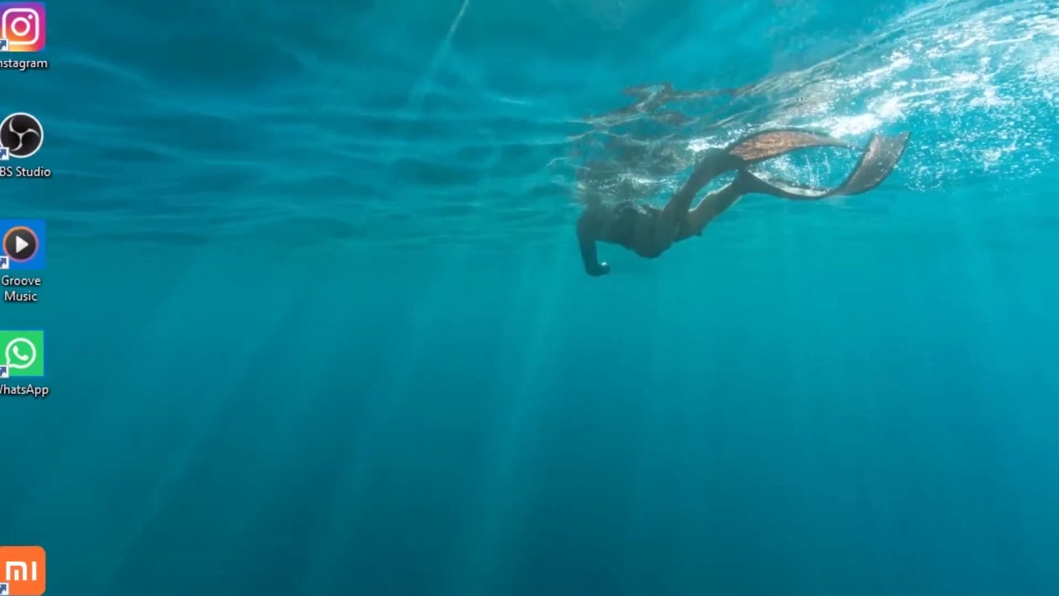